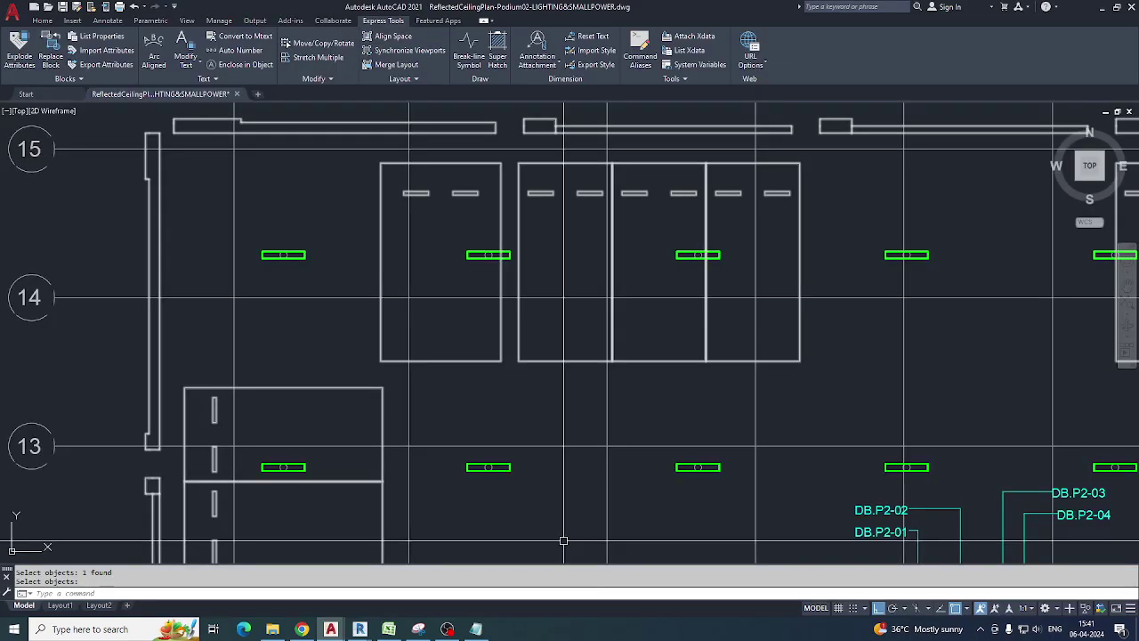
Examine the WE wire-drawing LISP code in Notepad, then return to the ceiling plan in AutoCAD.
mouse_move(393, 290)
middle_mouse_down()
mouse_move(400, 311)
mouse_move(374, 312)
middle_mouse_up()
scroll(403, 311, "down", 2)
left_click(476, 629)
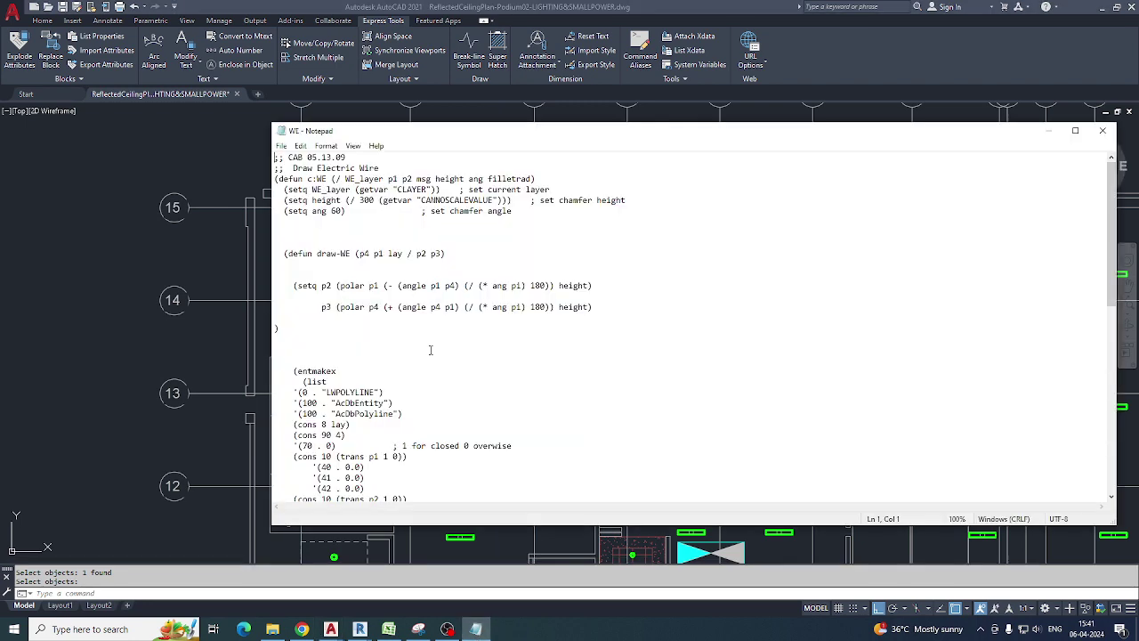
left_click(1050, 132)
Try a squared polyline wire between the first two light fittings in the row between grids 14 and 15, and erase it.
middle_click_drag(739, 282, 553, 288)
mouse_move(902, 289)
middle_mouse_down()
mouse_move(735, 293)
mouse_move(943, 293)
middle_mouse_up()
scroll(211, 296, "up", 3)
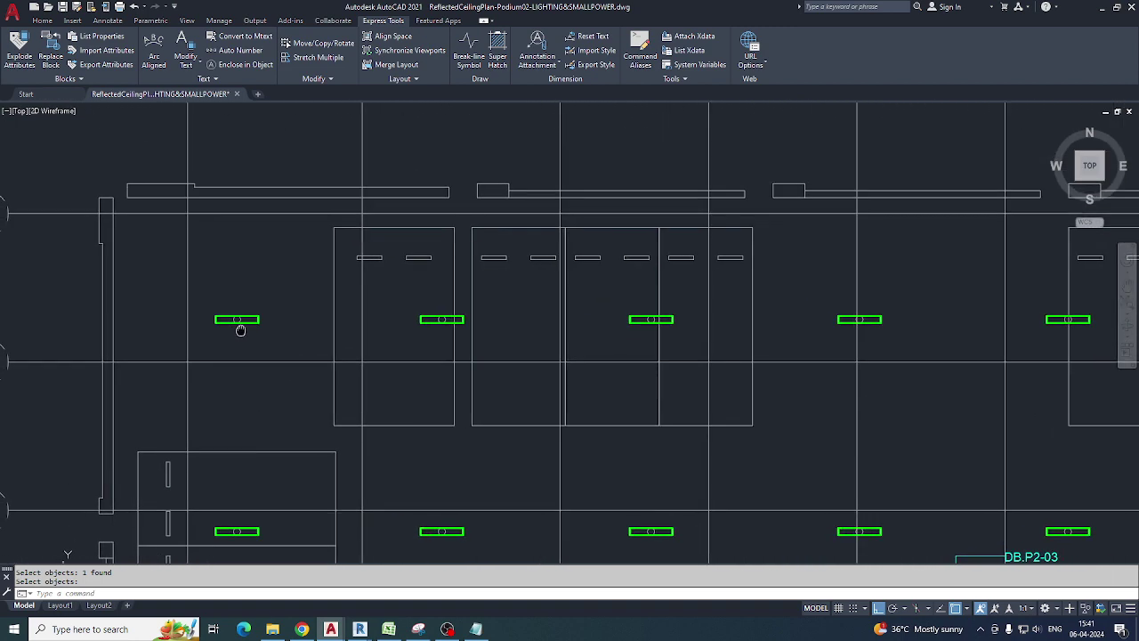
type("pl")
key("Return")
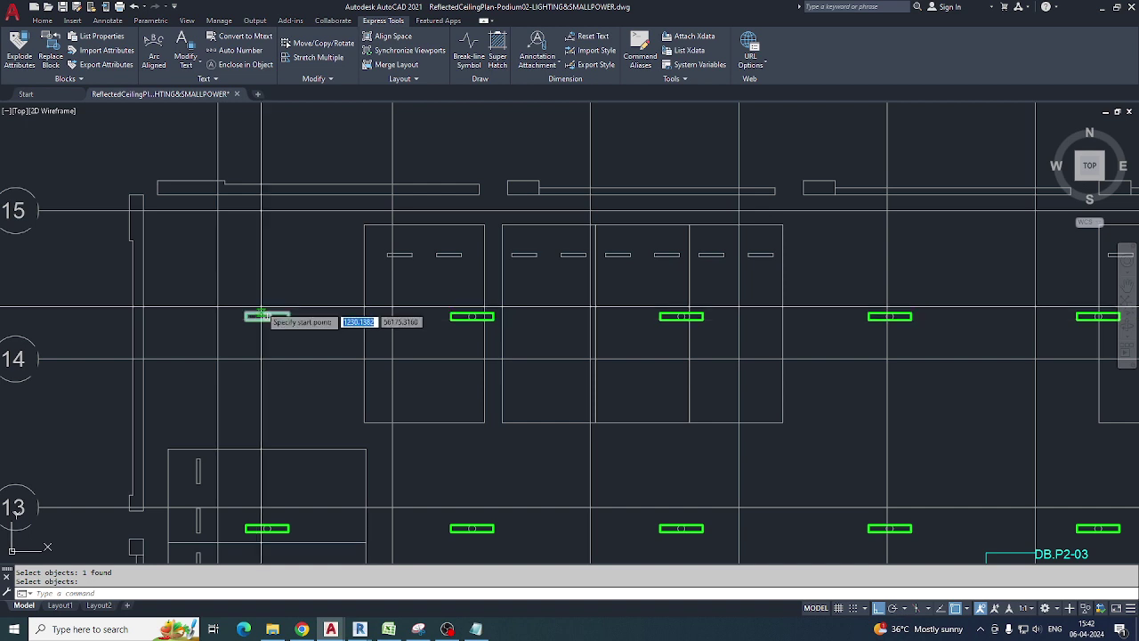
scroll(262, 322, "up", 2)
left_click(272, 328)
left_click(270, 276)
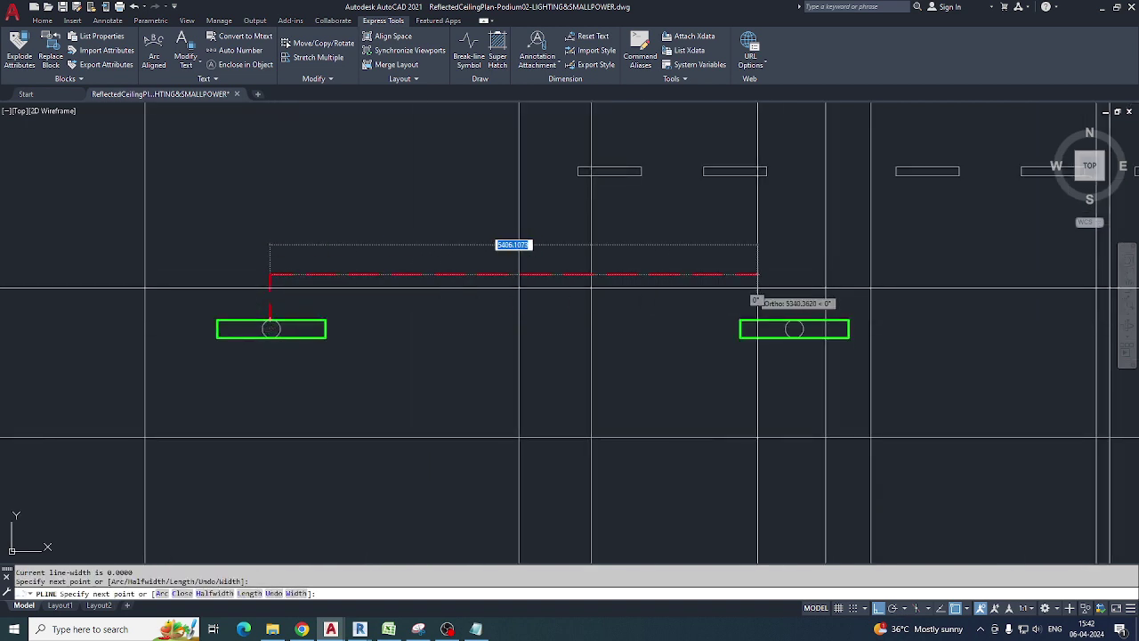
left_click(794, 289)
left_click(795, 319)
middle_click_drag(805, 309, 519, 322)
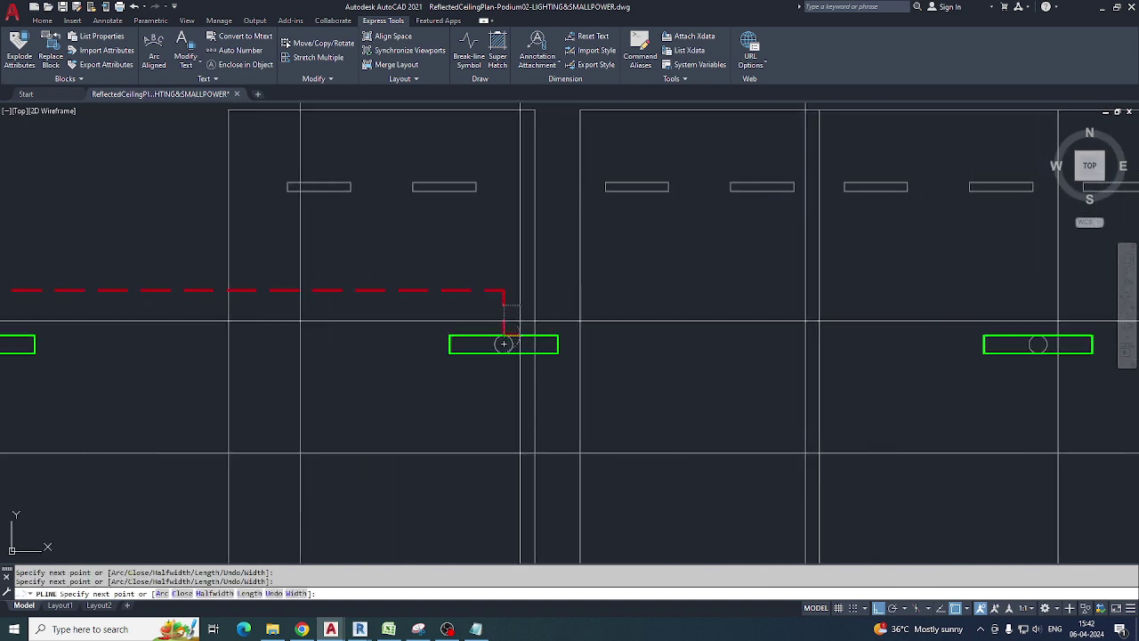
scroll(523, 321, "down", 5)
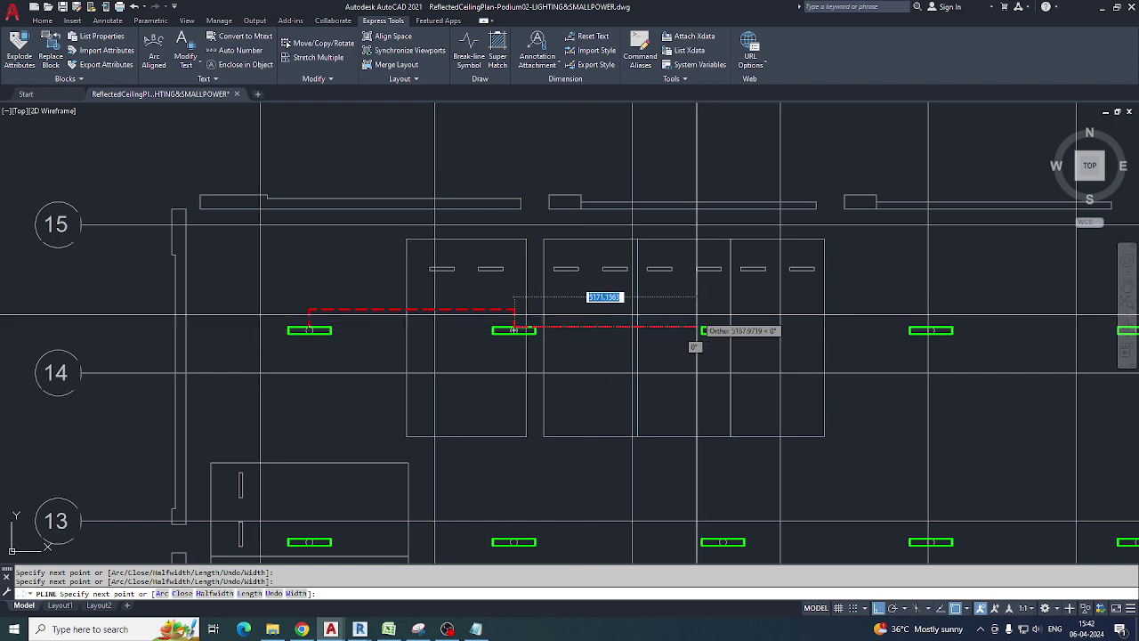
key("Escape")
type("e")
key("Return")
Try a three-point arc as the wire between the row's first two light fittings with Ortho off, and erase it.
type("a")
key("Return")
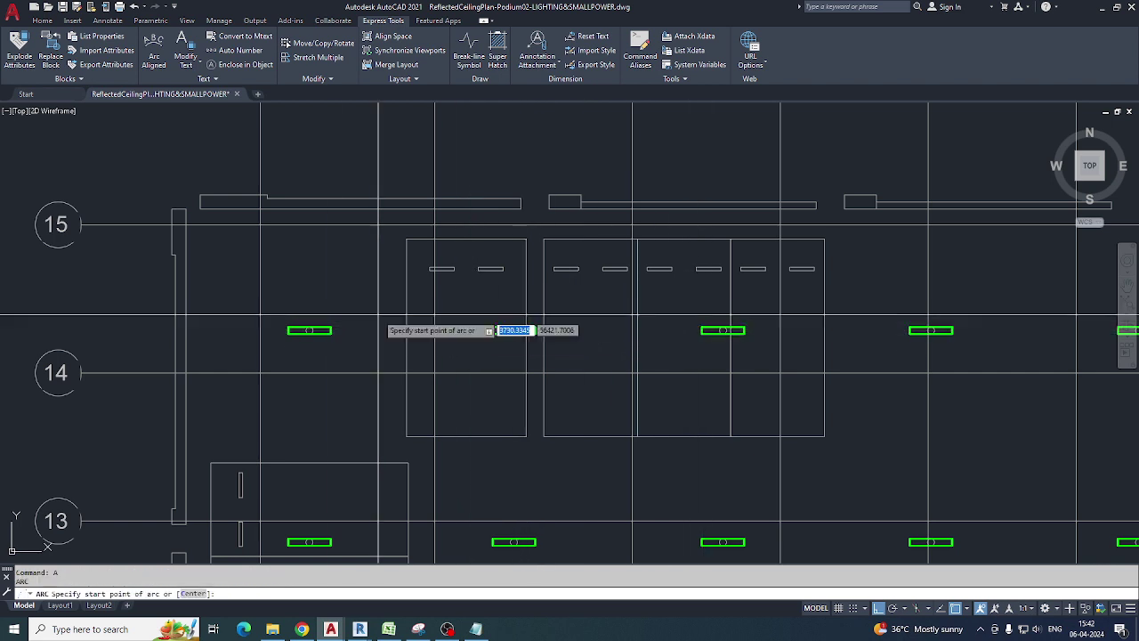
scroll(333, 325, "up", 2)
left_click(297, 326)
key("F8")
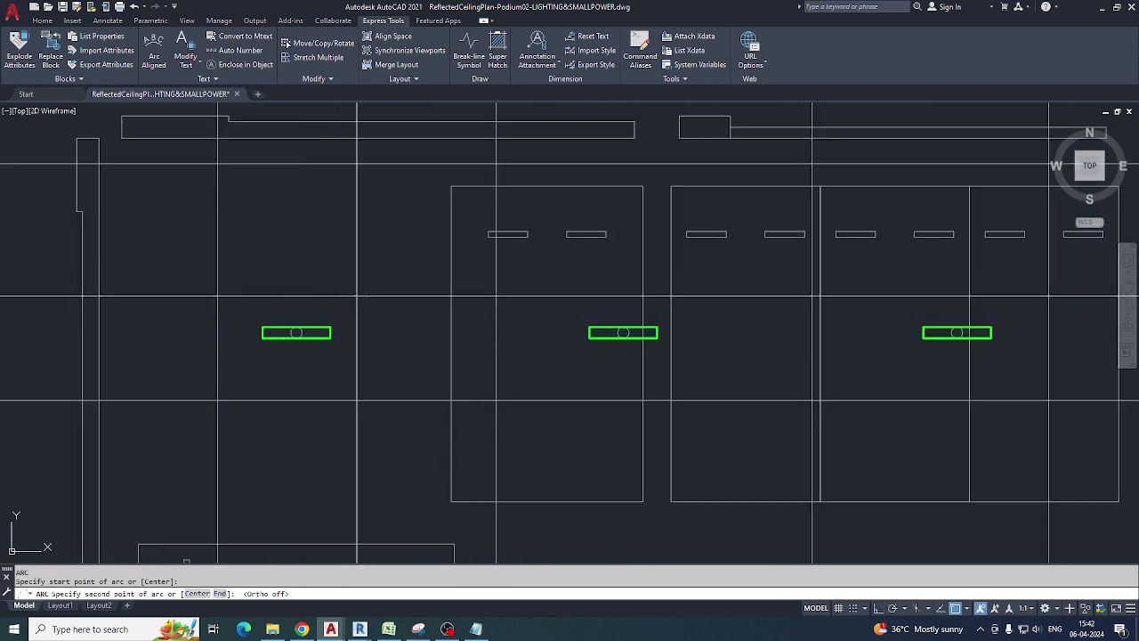
left_click(356, 297)
left_click(623, 319)
key("Escape")
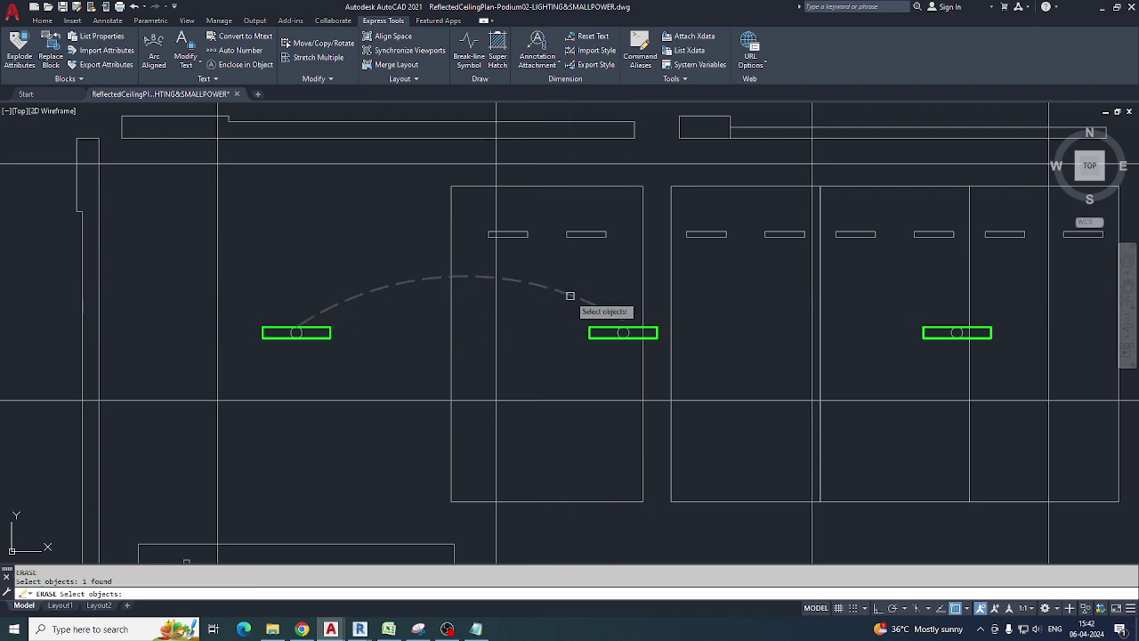
key("Return")
Check the command name defined in the WE LISP code in Notepad and return to the drawing.
scroll(546, 314, "down", 4)
middle_click_drag(547, 315, 491, 295)
left_click(474, 632)
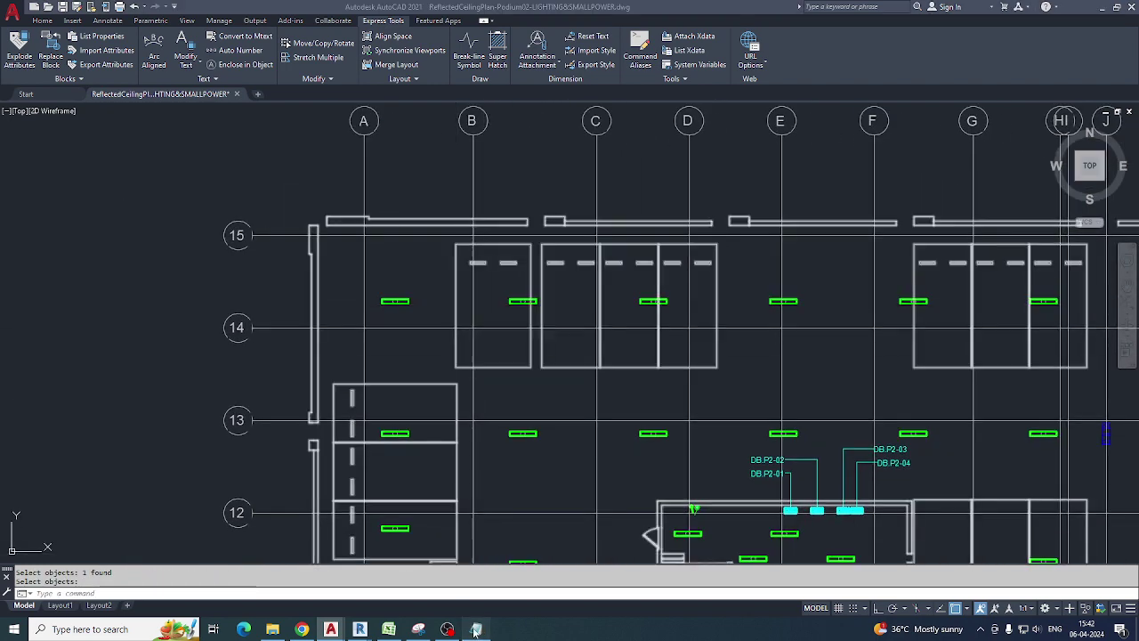
left_click(476, 629)
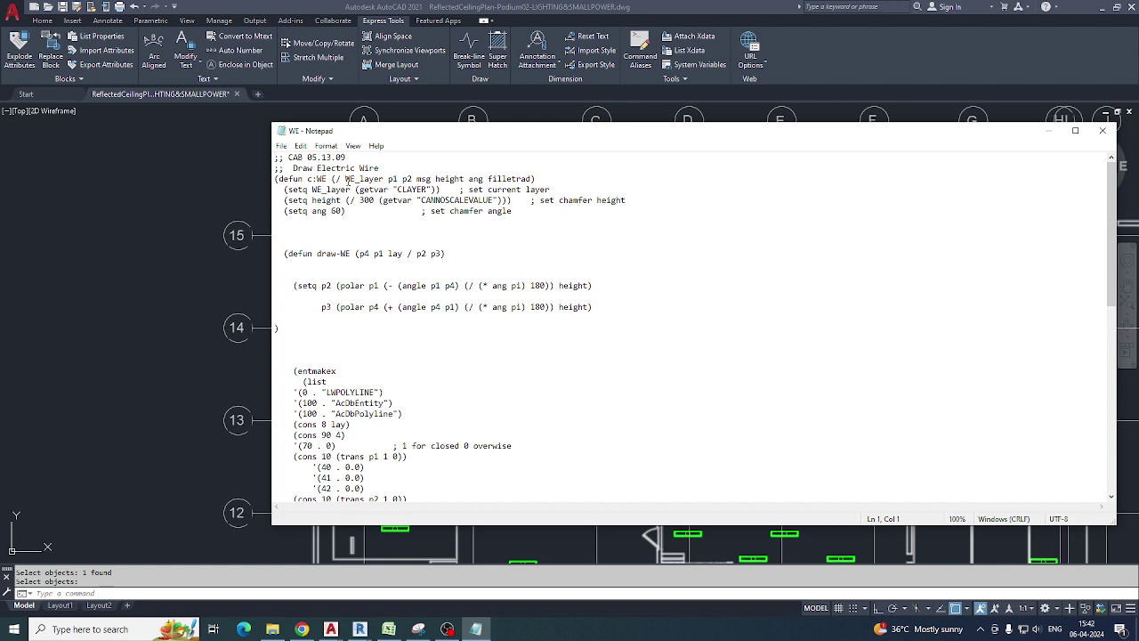
left_click(1048, 132)
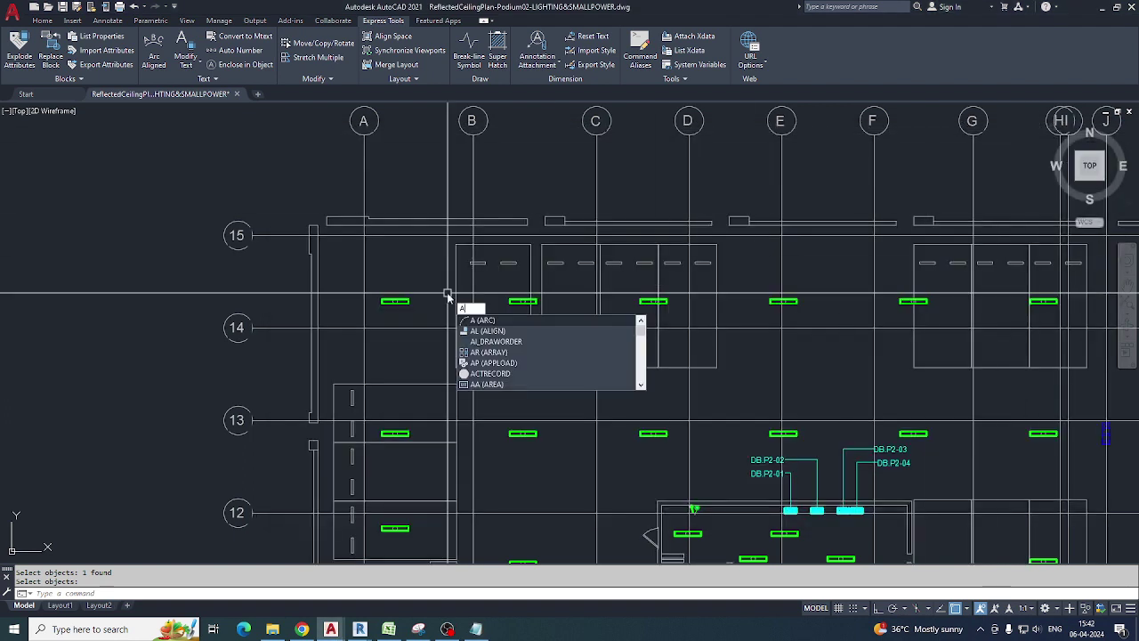
Load the WE AutoLISP application from the Desktop with APPLOAD.
key("Return")
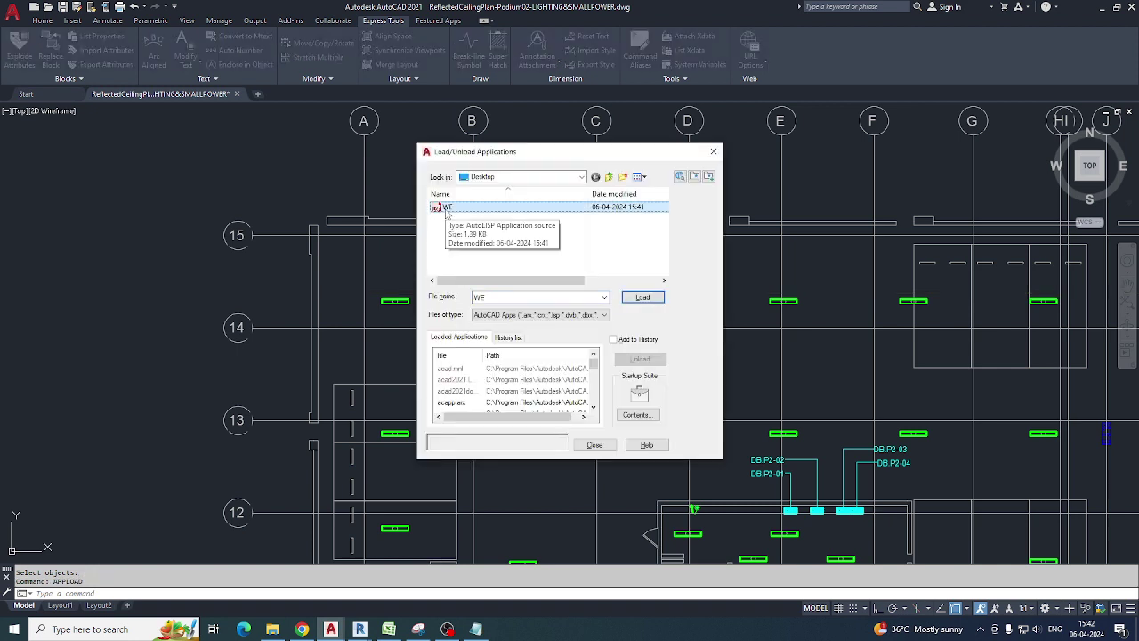
left_click(595, 447)
middle_click_drag(406, 315, 376, 311)
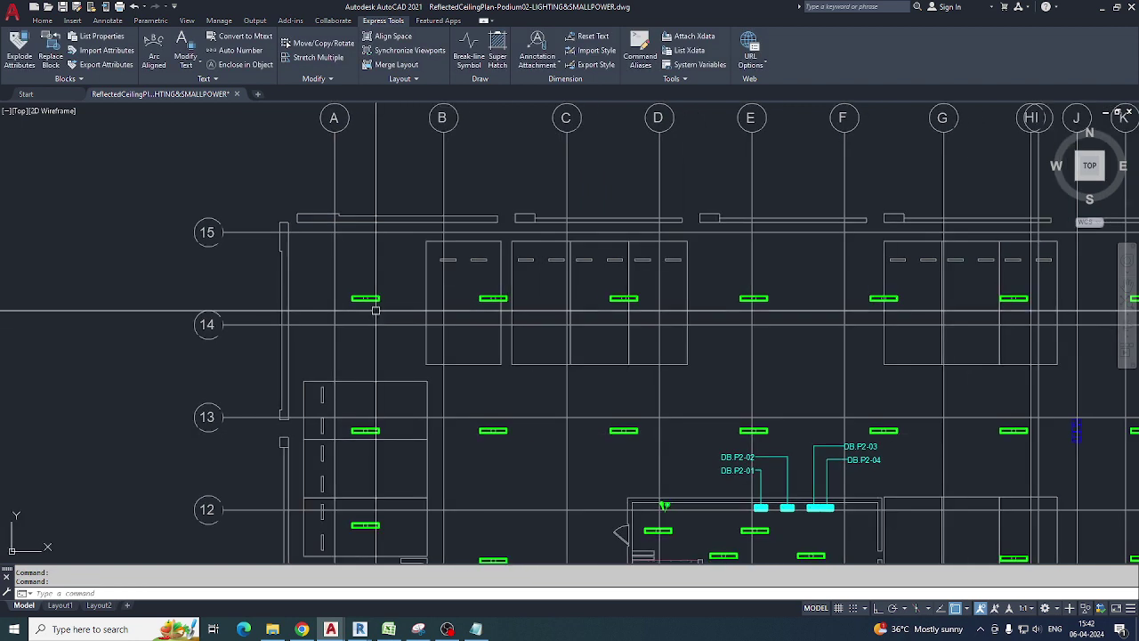
Run WE and draw the wire through the first three light fittings in the row between grids 14 and 15.
type("I")
key("Return")
scroll(378, 310, "up", 4)
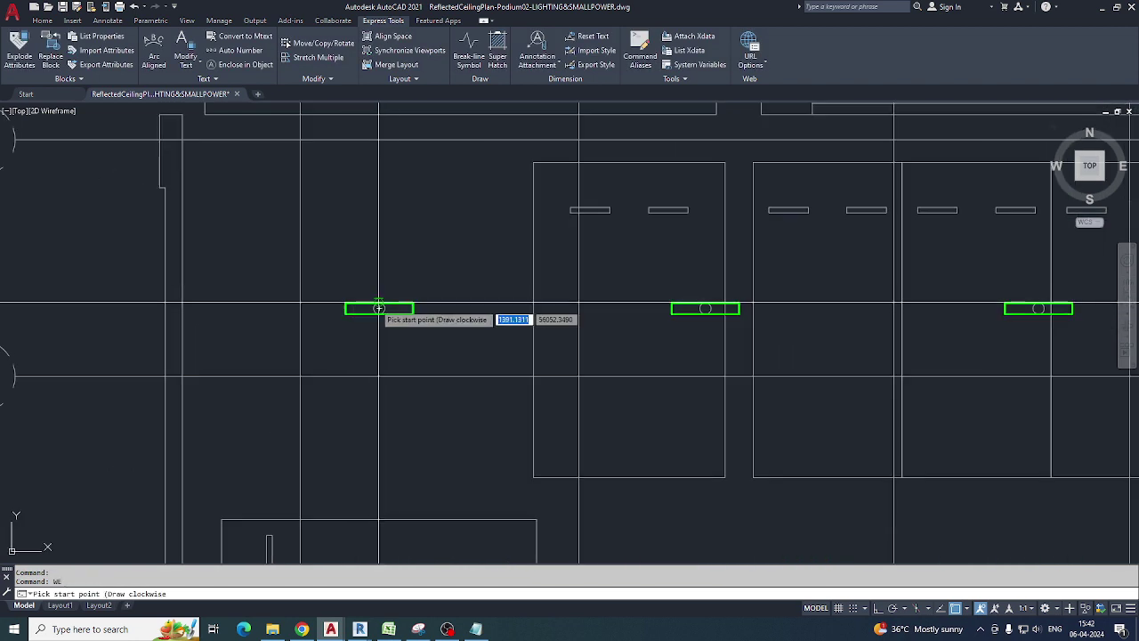
left_click(379, 308)
middle_click_drag(706, 302, 443, 304)
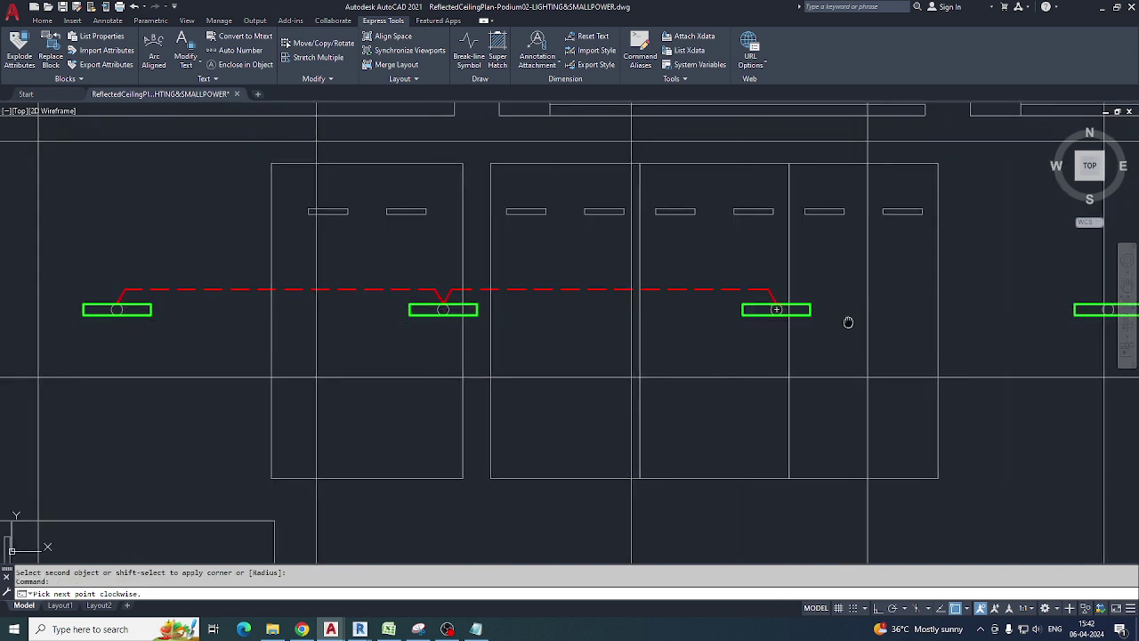
Continue the WE wire eastward along the same row through the fourth, fifth and sixth light fittings.
middle_click_drag(848, 322, 490, 329)
left_click(750, 309)
middle_click_drag(850, 309, 494, 315)
middle_click_drag(843, 323, 554, 324)
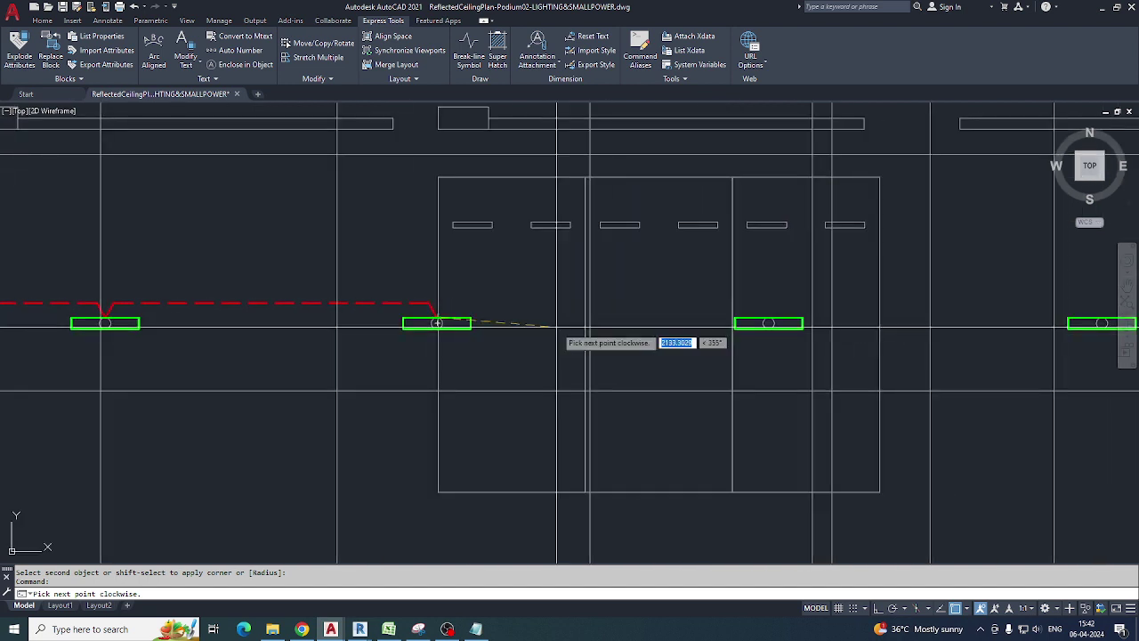
left_click(768, 314)
middle_click_drag(925, 324, 613, 326)
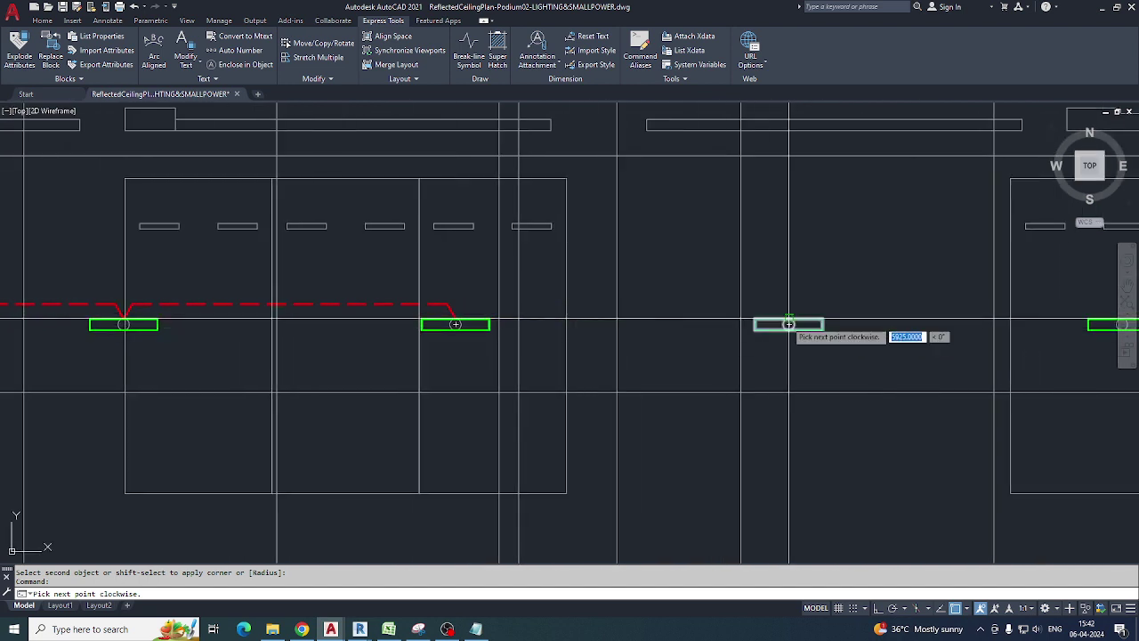
Extend the WE wire through the seventh, eighth and ninth light fittings of the row and end the command.
middle_click_drag(850, 323, 535, 326)
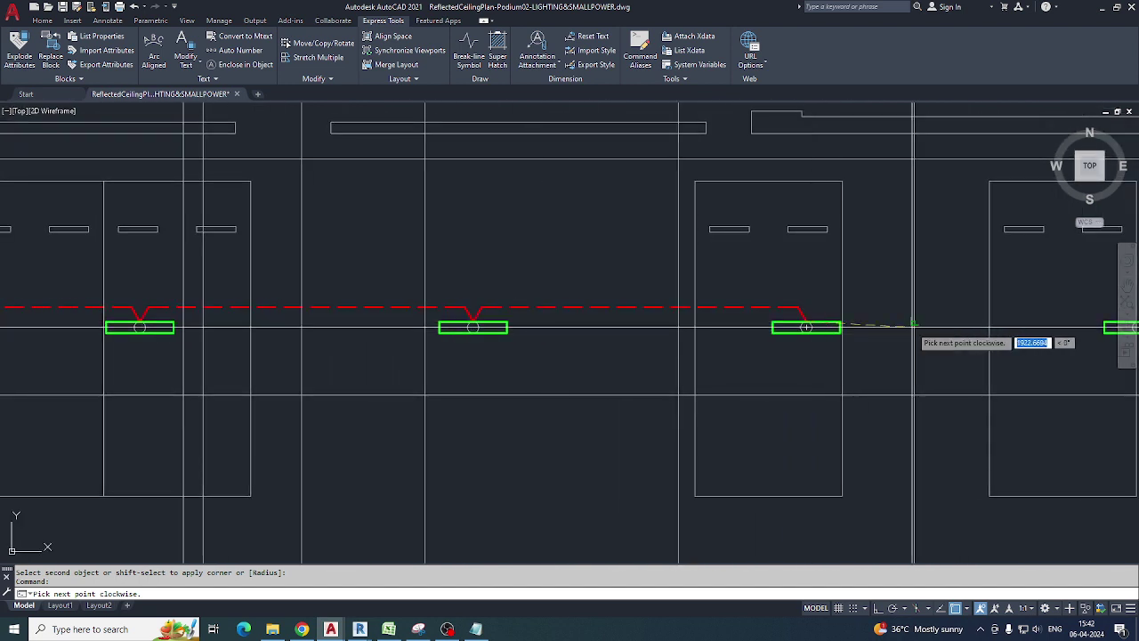
middle_click_drag(913, 326, 537, 327)
scroll(762, 322, "up", 3)
left_click(760, 317)
scroll(641, 332, "down", 6)
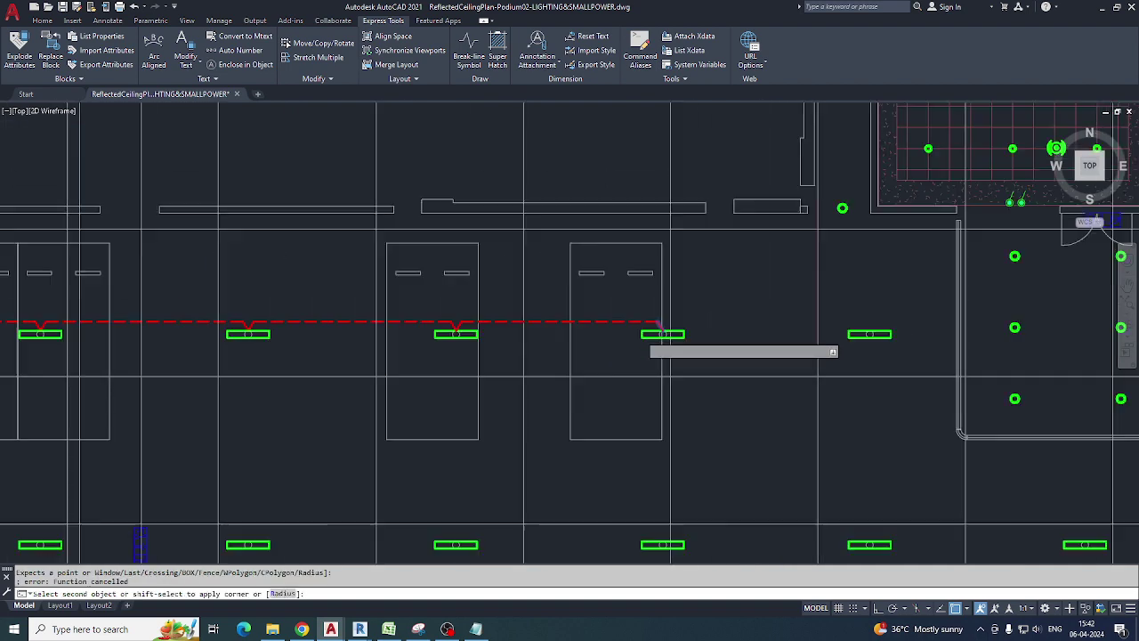
scroll(685, 334, "up", 1)
scroll(633, 336, "up", 2)
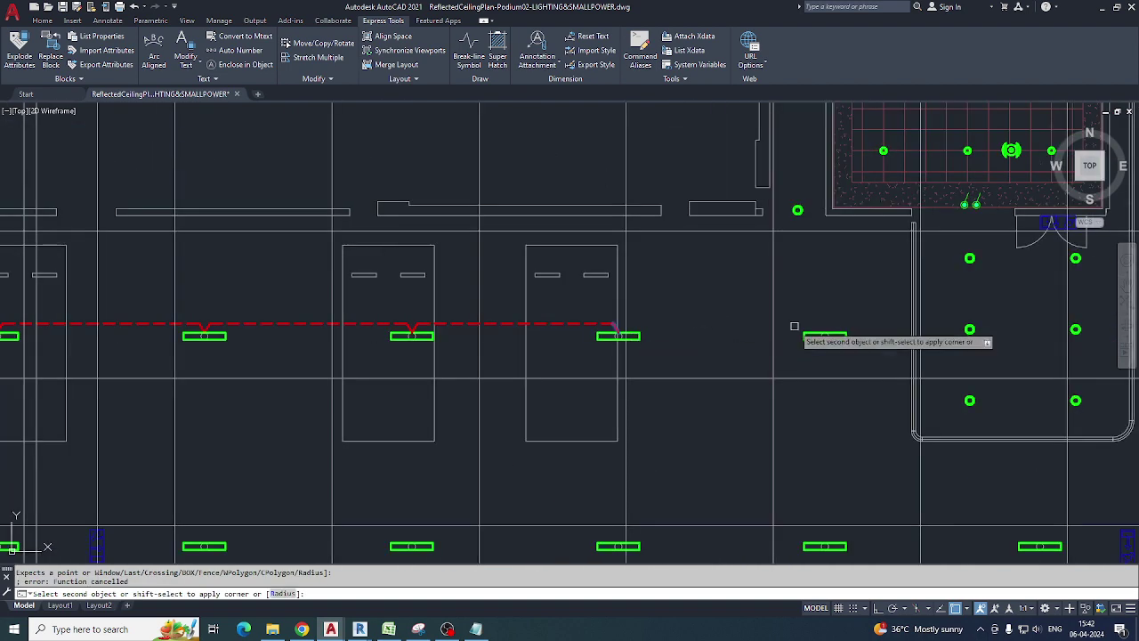
scroll(795, 327, "up", 2)
left_click(850, 335)
key("Escape")
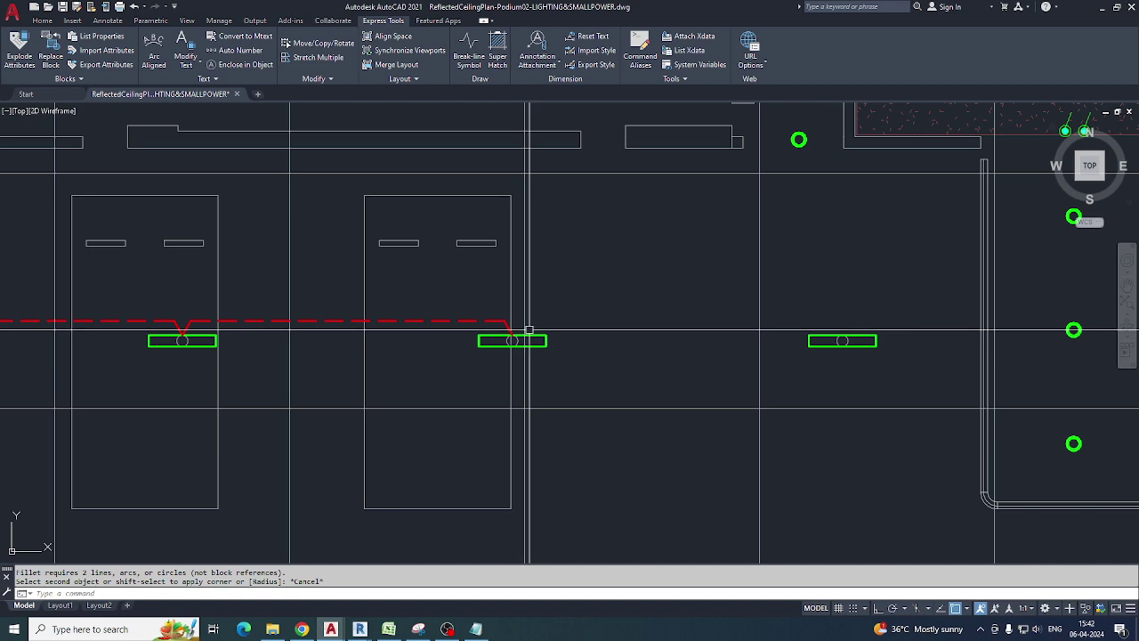
Restart WE and draw the wire from the ninth to the tenth light fitting in the row.
scroll(529, 330, "up", 2)
left_click(486, 347)
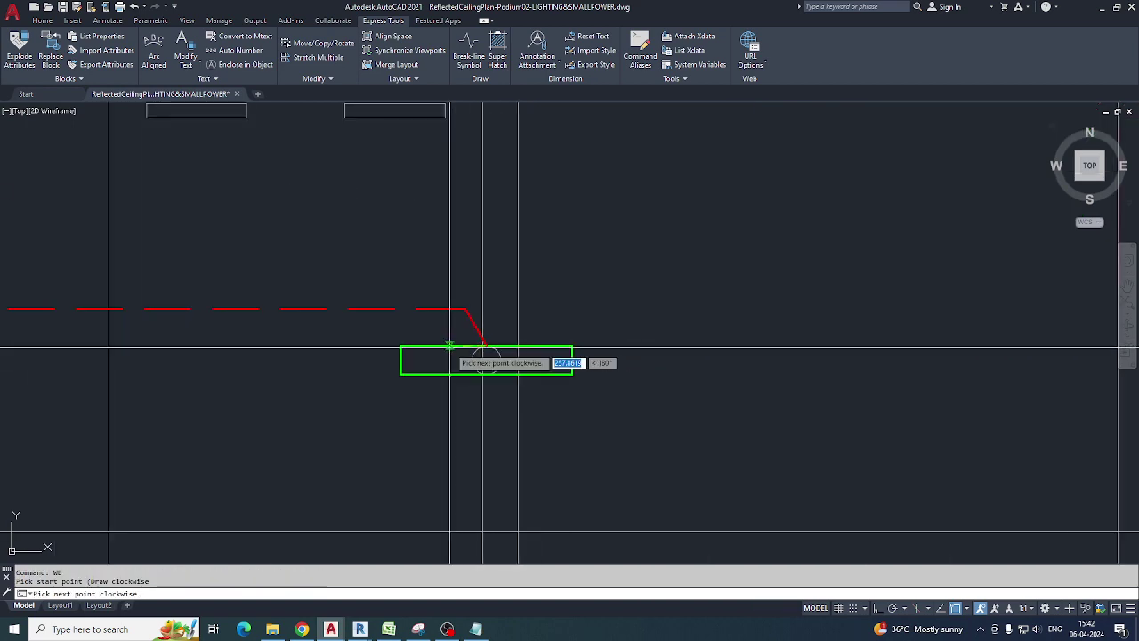
scroll(454, 356, "down", 2)
left_click(797, 346)
key("Escape")
scroll(694, 354, "down", 3)
middle_click_drag(789, 364, 688, 356)
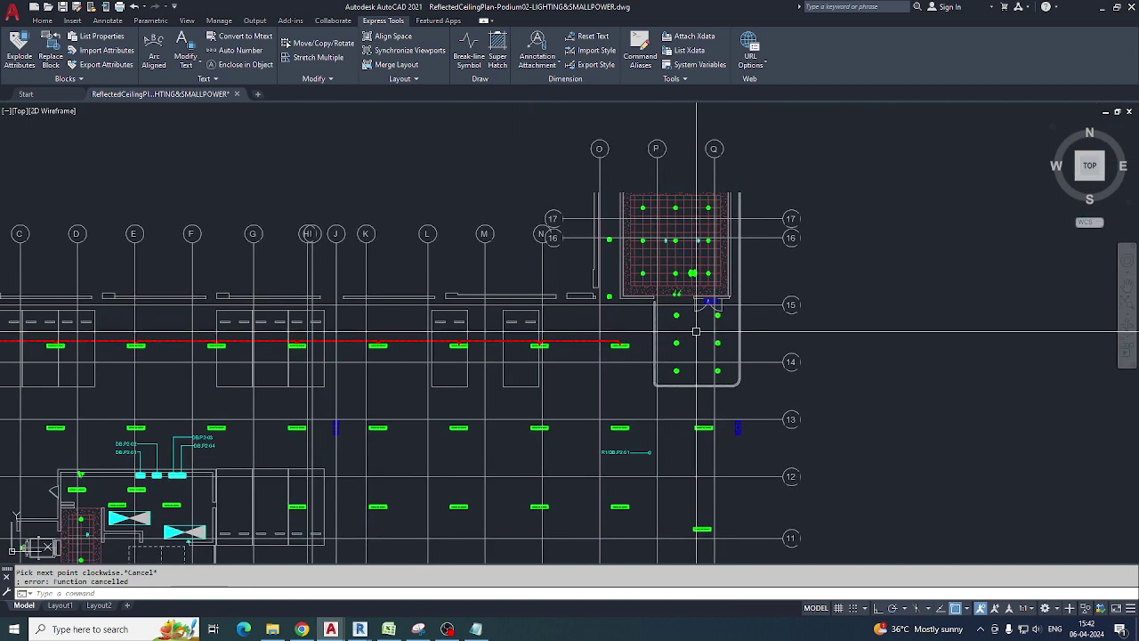
Draw a WE wire down through the three round lights in the room's west column near grids 14 and 15.
scroll(680, 322, "up", 4)
key("space")
left_click(660, 280)
left_click(660, 461)
middle_click_drag(683, 504, 665, 357)
left_click(642, 495)
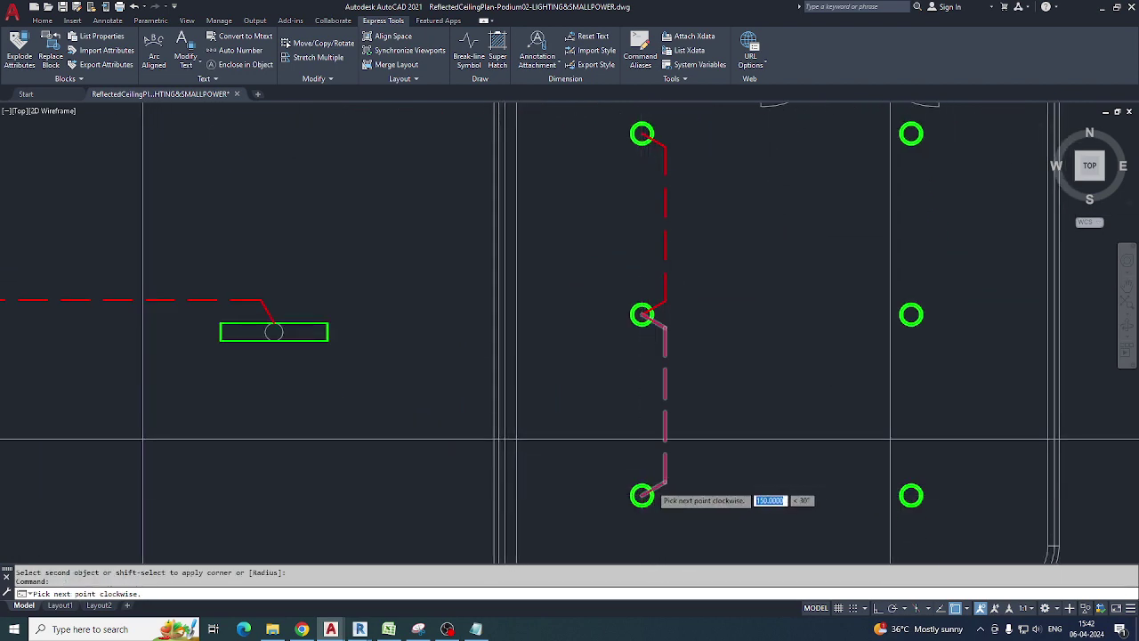
Try extending the wire to a point just below the west column's lowest round light, and erase that short segment.
scroll(653, 481, "down", 2)
middle_click_drag(656, 494, 635, 324)
scroll(748, 312, "up", 1)
scroll(562, 347, "up", 2)
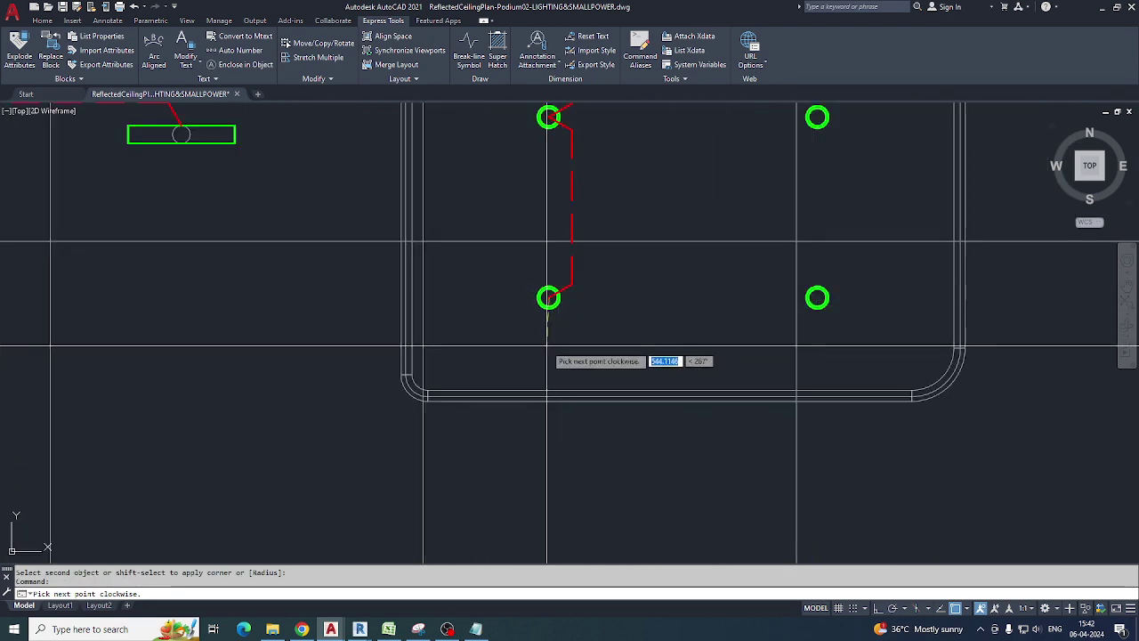
left_click(546, 345)
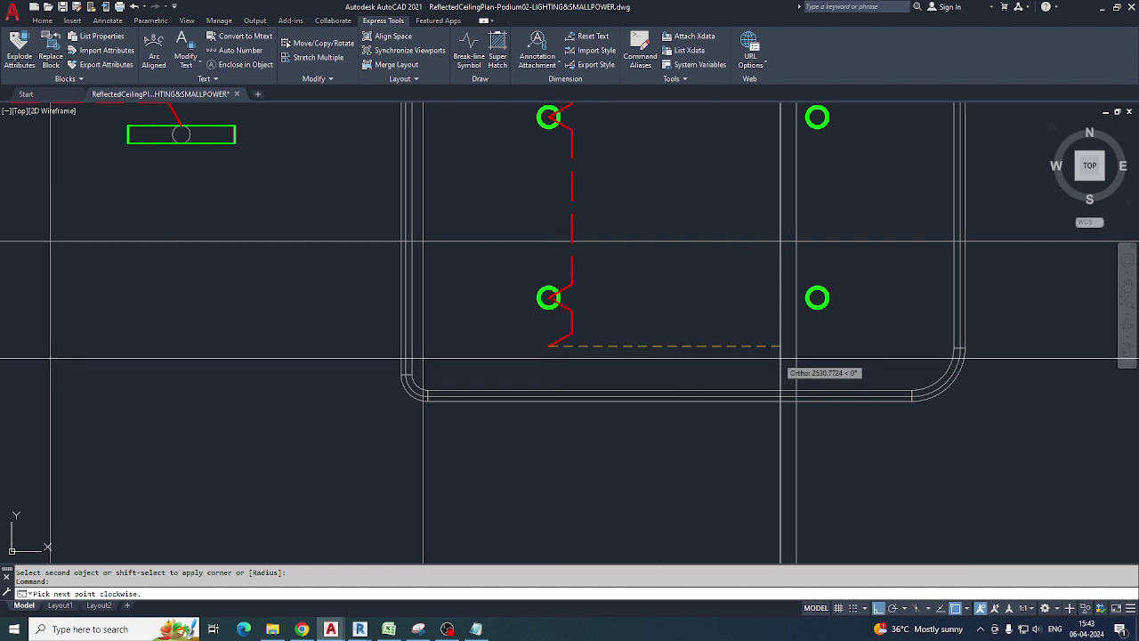
key("Escape")
type("e")
key("space")
left_click(674, 319)
key("Escape")
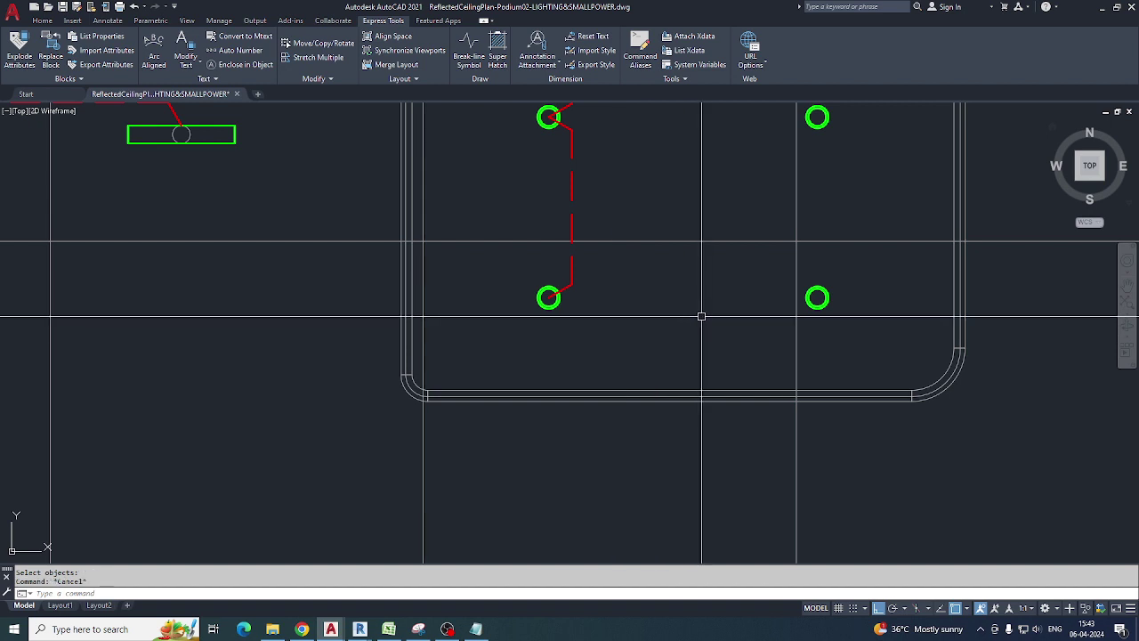
Draw a WE wire from the room's lower-west round light to the lower-east one.
key("space")
key("Escape")
type("we")
key("space")
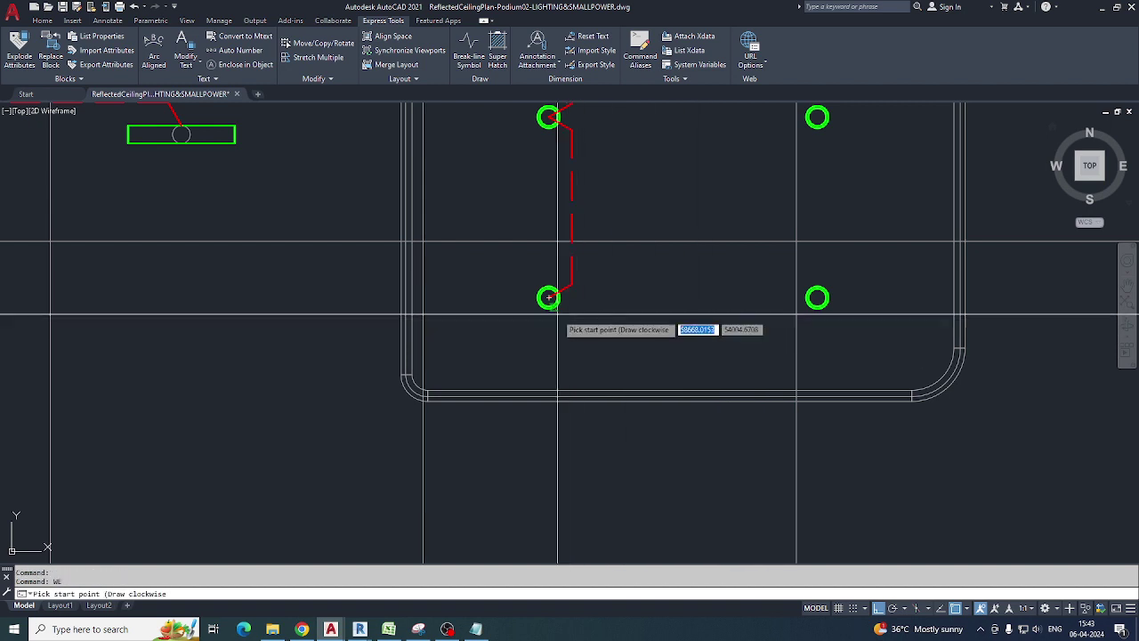
left_click(549, 309)
left_click(818, 310)
key("Escape")
Erase the wire between the room's two lowest round lights.
key("space")
type("e")
key("space")
left_click(687, 312)
left_click(678, 277)
key("space")
key("Escape")
Draw a WE wire clockwise from the lower-east round light to the lower-west one, routed below both lights.
type("we")
key("space")
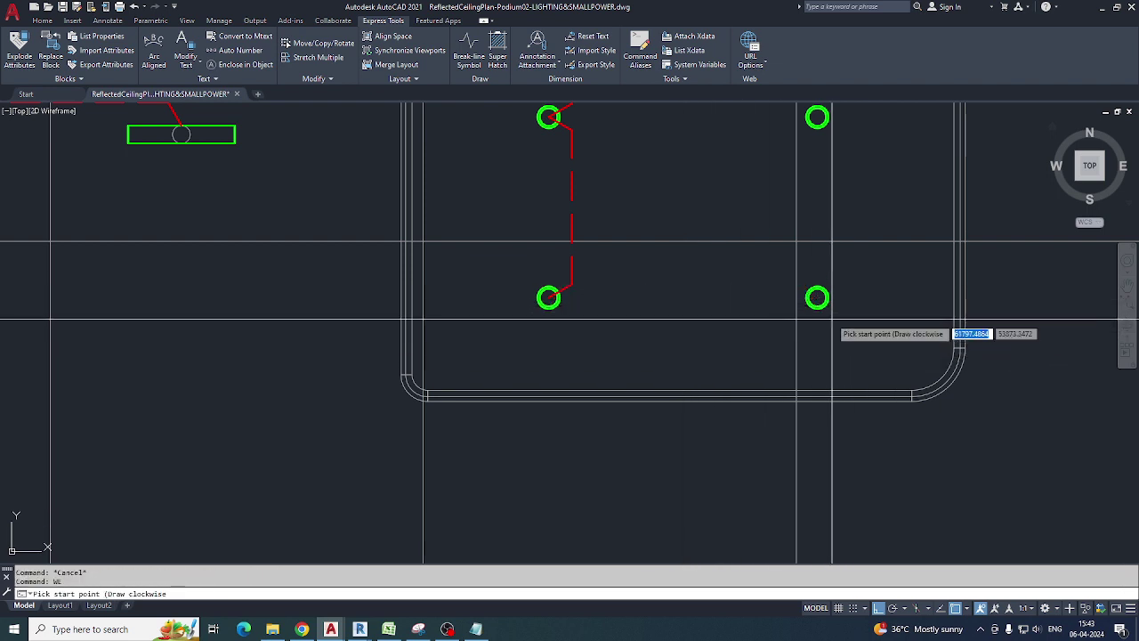
left_click(549, 309)
middle_click_drag(675, 327, 554, 372)
key("Escape")
Erase the wires linking the three round lights in the room's west column.
scroll(555, 374, "down", 4)
type("e")
key("space")
left_click(517, 320)
key("space")
key("Escape")
Redraw the WE wire down the west column, linking the edges of its three round lights.
type("WE")
key("space")
scroll(507, 218, "up", 2)
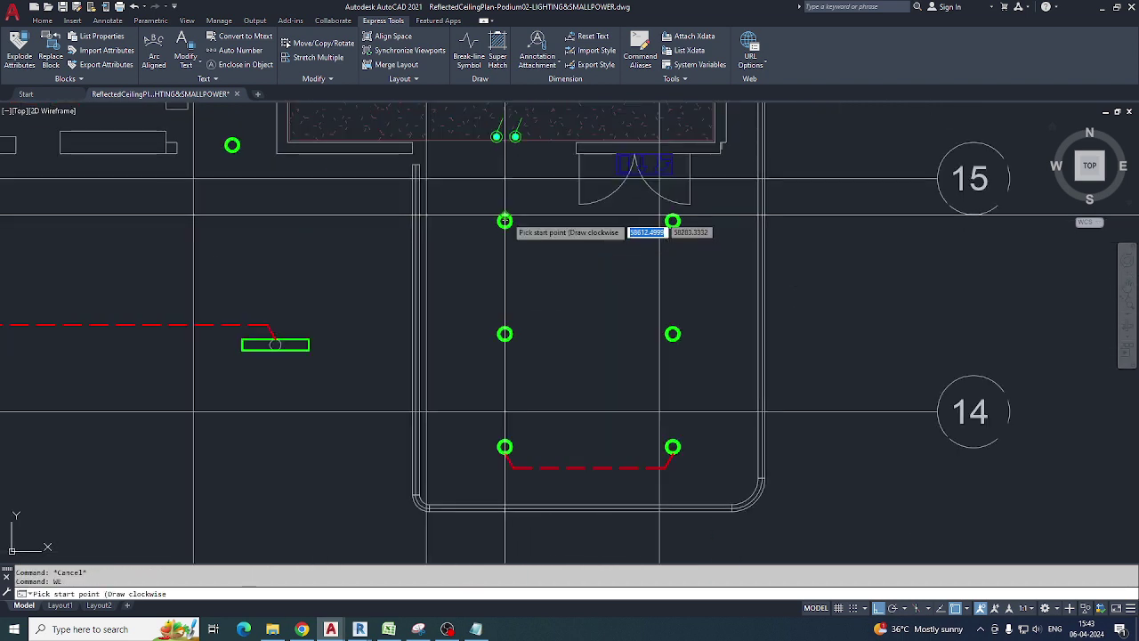
left_click(512, 222)
left_click(511, 334)
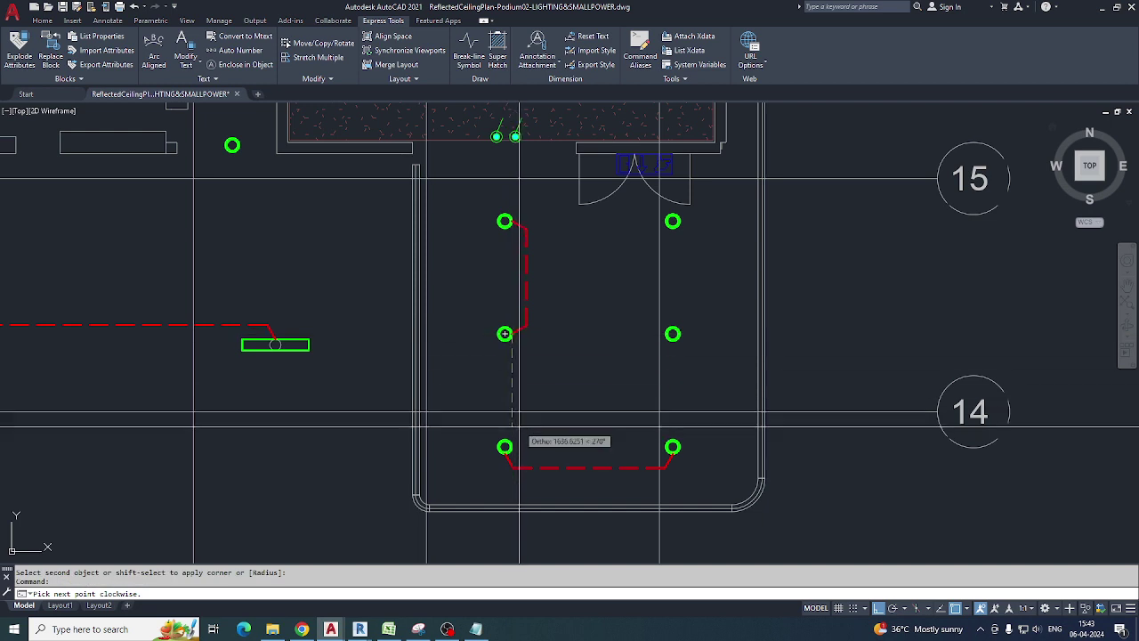
left_click(512, 447)
key("Escape")
Draw a WE wire down the east column, linking its three round lights.
key("space")
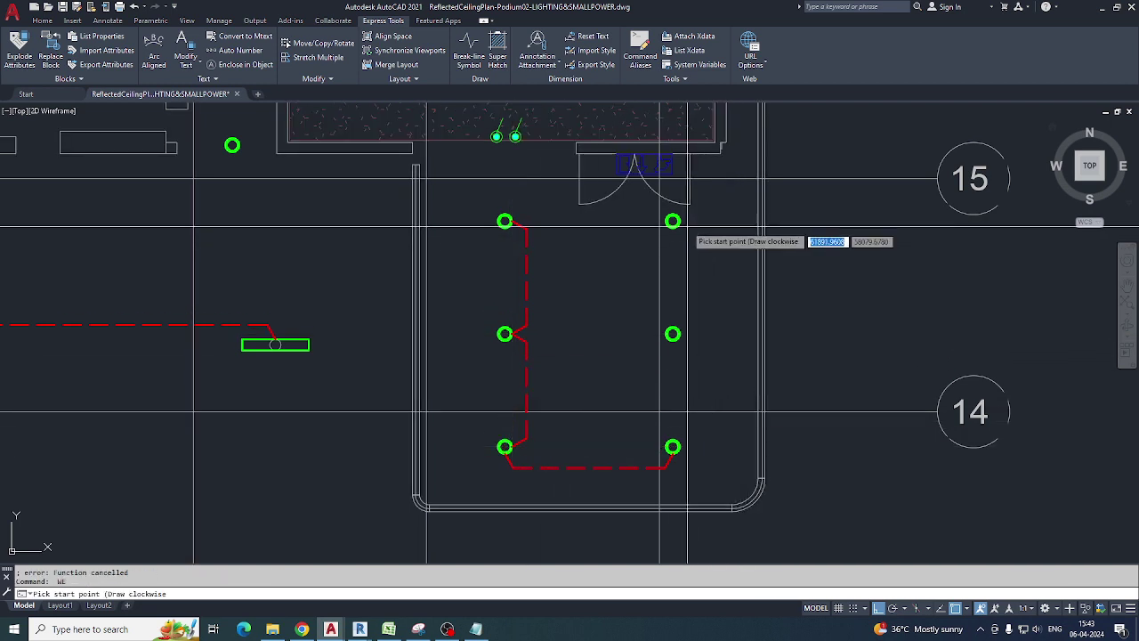
left_click(680, 222)
left_click(673, 334)
left_click(680, 446)
key("Escape")
Inspect the wire run along the row of light fittings between grids 14 and 15 and its chamfered ends.
middle_click_drag(569, 382, 931, 335)
middle_click_drag(451, 339, 890, 342)
middle_click_drag(366, 344, 810, 347)
middle_click_drag(290, 350, 768, 335)
middle_click_drag(286, 332, 676, 338)
scroll(374, 287, "up", 3)
scroll(482, 289, "up", 4)
scroll(597, 270, "down", 5)
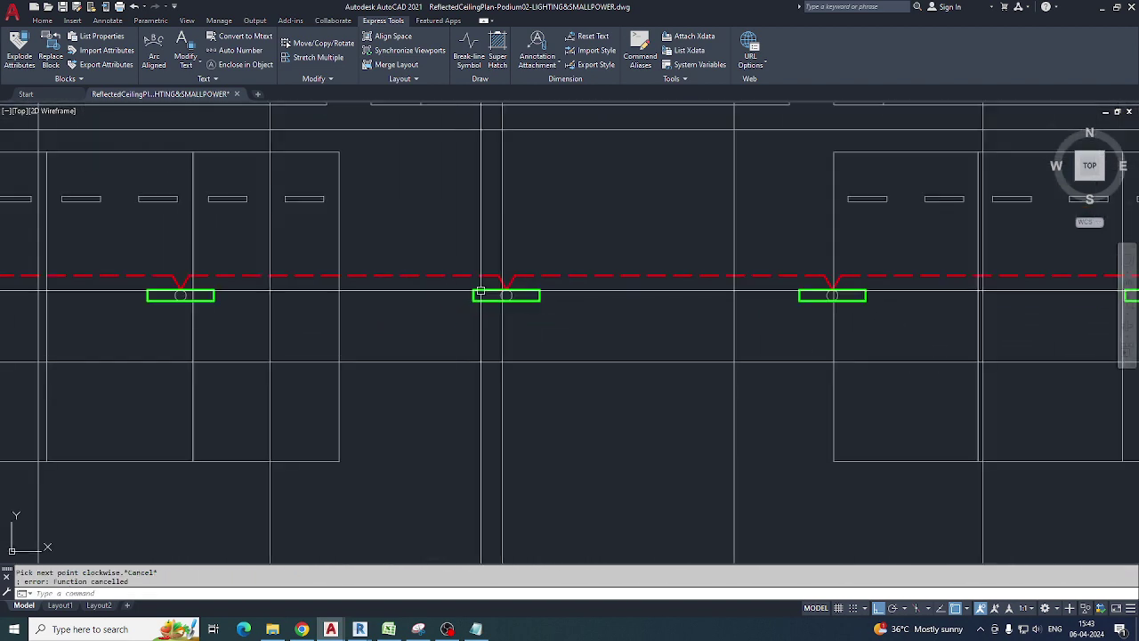
Set the chamfer height to 450 in the WE routine's code, save the file and close it.
left_click(476, 629)
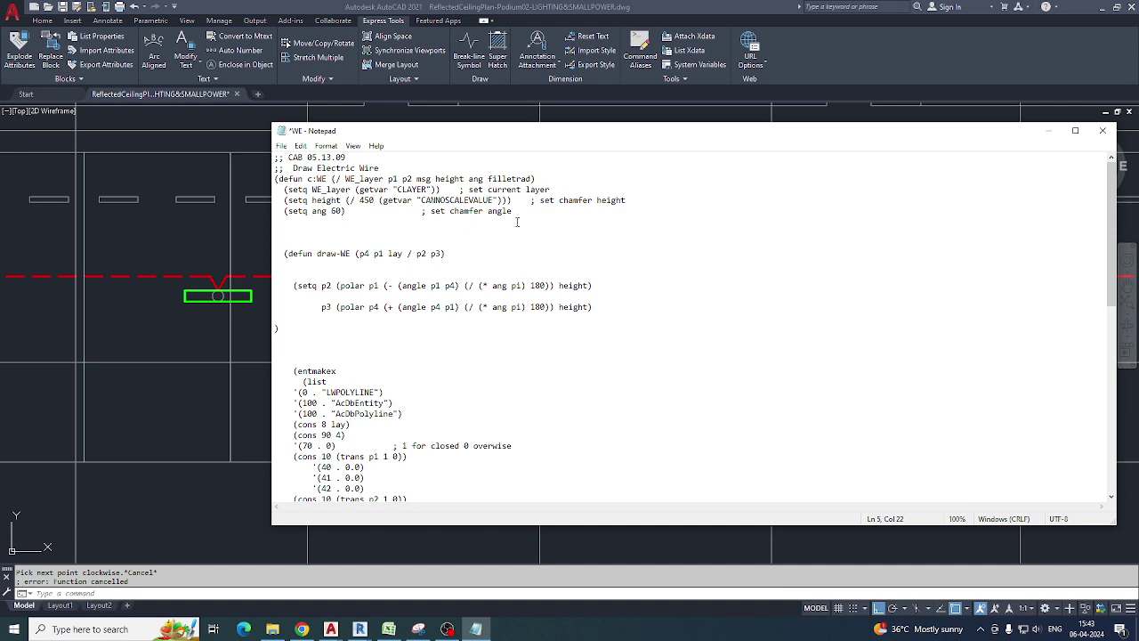
left_click(281, 146)
left_click(340, 199)
left_click(1103, 131)
Erase the old wire segments along the row of light fittings between grids 14 and 15.
scroll(508, 270, "down", 6)
type("e")
key("space")
left_click(491, 271)
key("space")
type("e")
left_click(541, 272)
key("space")
type("e")
left_click(647, 273)
key("space")
type("e")
left_click(723, 273)
key("space")
type("e")
left_click(781, 272)
key("space")
type("e")
key("space")
type("e")
left_click(959, 272)
key("space")
Load the edited WE.lsp routine from the Desktop into the drawing session.
key("Escape")
key("Escape")
type("ap")
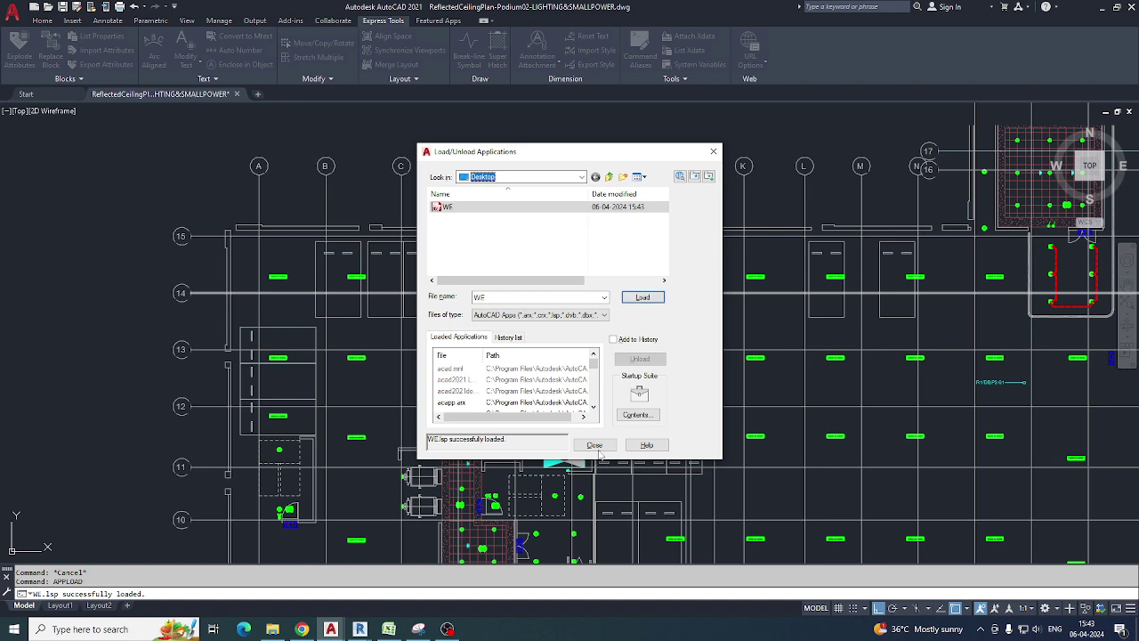
left_click(598, 447)
Draw a WE wire along the row between grids 14 and 15, linking the four westernmost light fittings.
scroll(297, 279, "up", 2)
middle_click_drag(297, 278, 364, 278)
type("we")
scroll(343, 281, "up", 4)
left_click(319, 259)
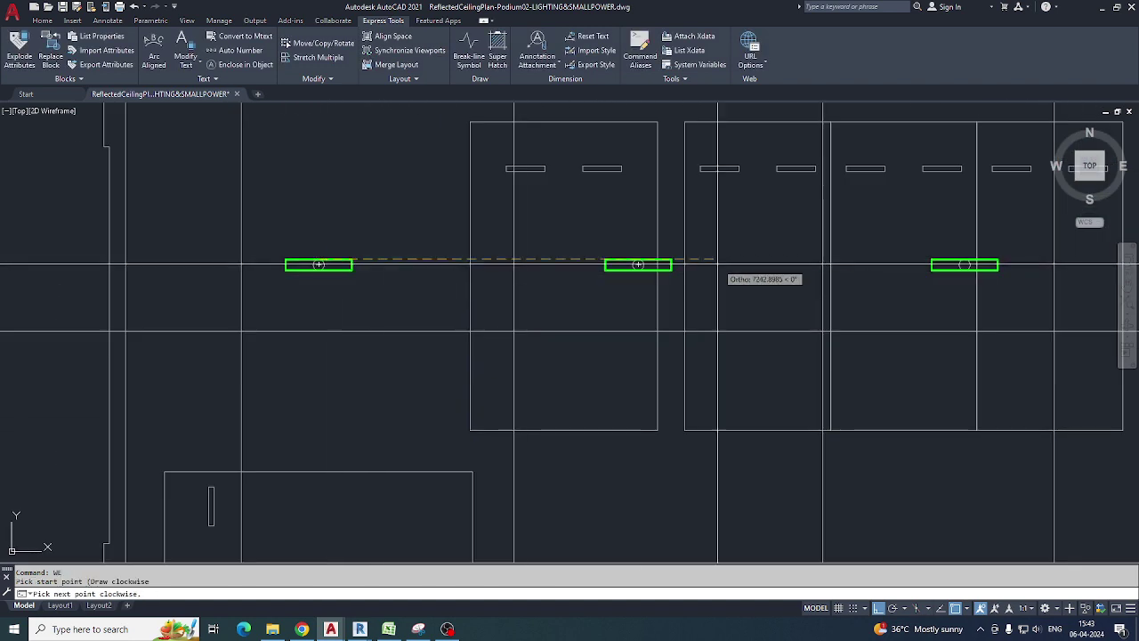
middle_click_drag(764, 288, 557, 298)
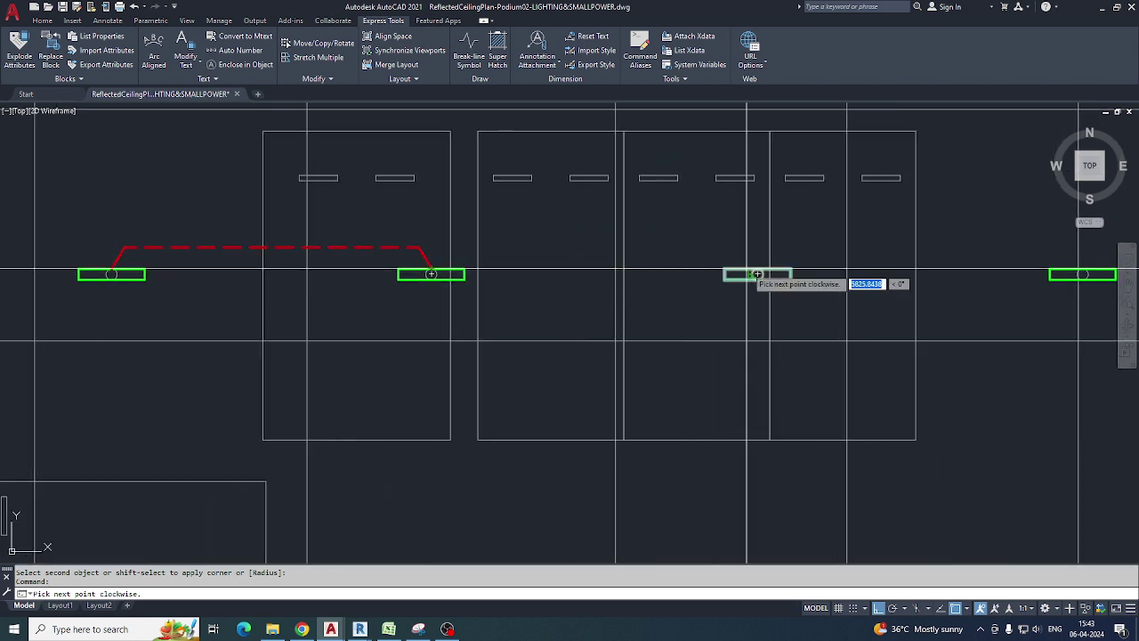
left_click(758, 268)
middle_click_drag(881, 271, 555, 290)
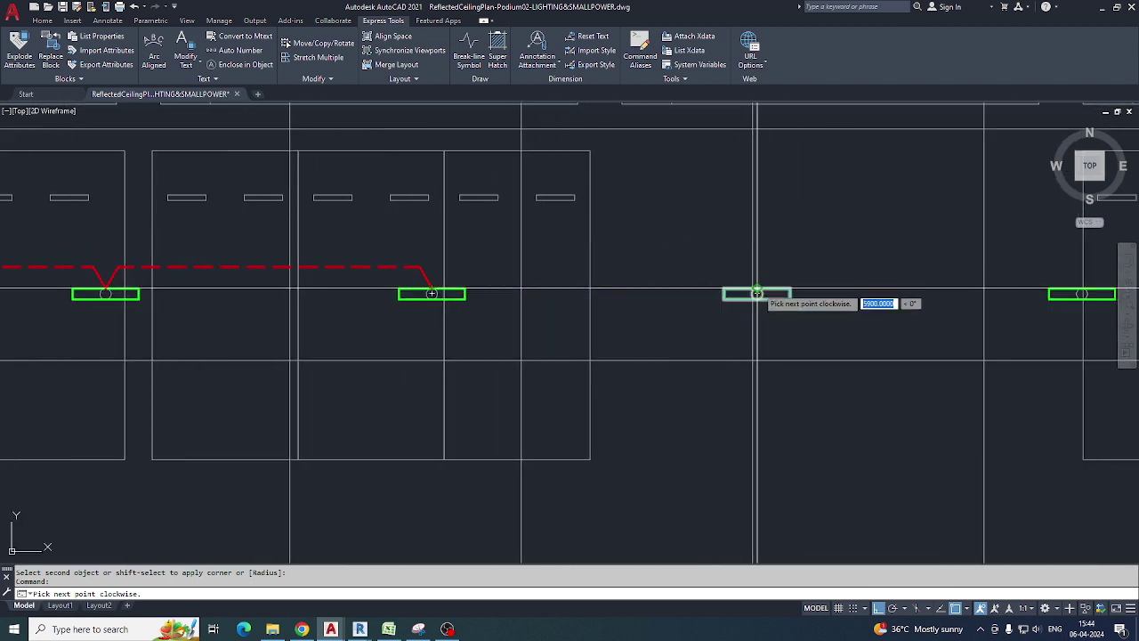
Continue the WE wire eastward between grids 14 and 15 up to the row's seventh light fitting.
middle_click_drag(875, 301, 549, 301)
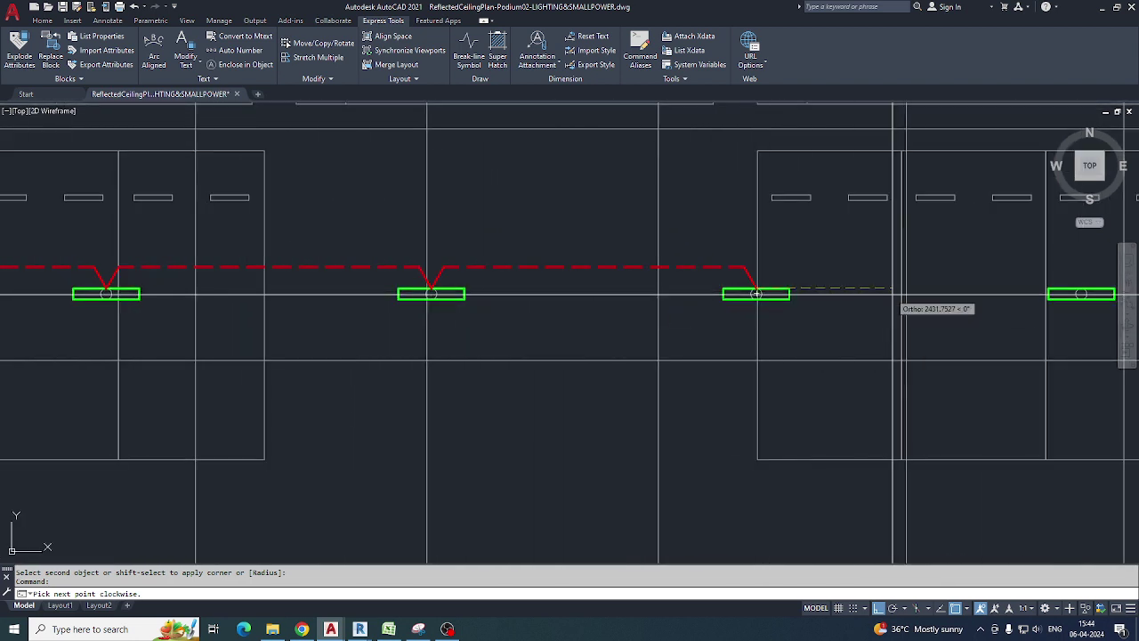
middle_click_drag(893, 294, 573, 300)
left_click(764, 295)
middle_click_drag(857, 329, 573, 329)
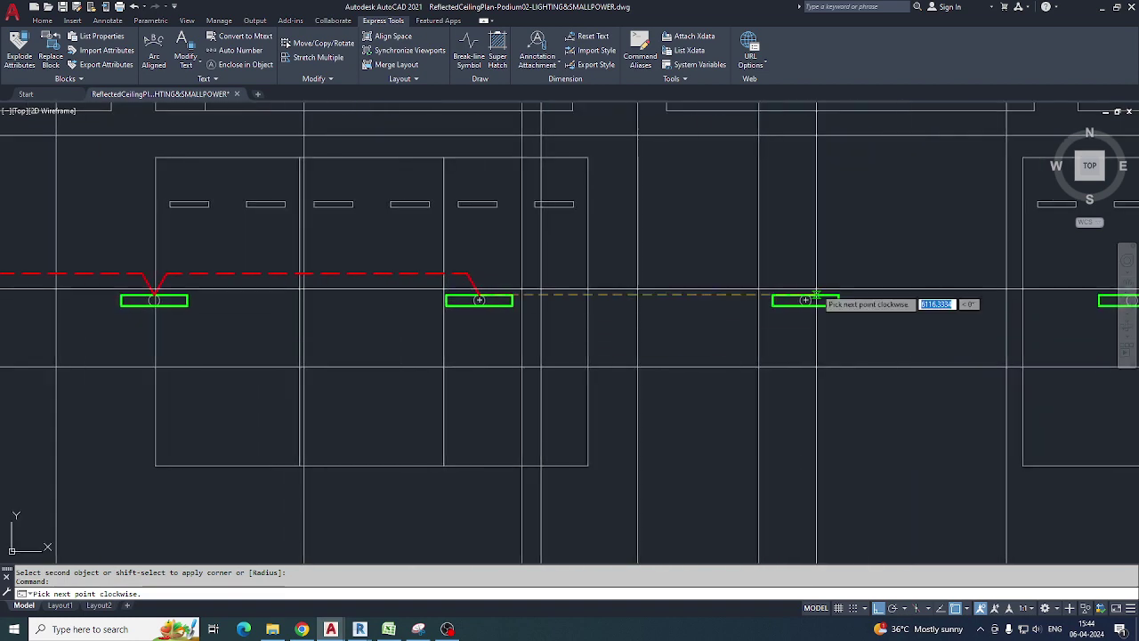
left_click(805, 295)
scroll(800, 298, "down", 5)
key("Escape")
Draw a chamfered wire by hand as a polyline between the first light fittings of the row just south of grid 13.
middle_click_drag(299, 411, 573, 341)
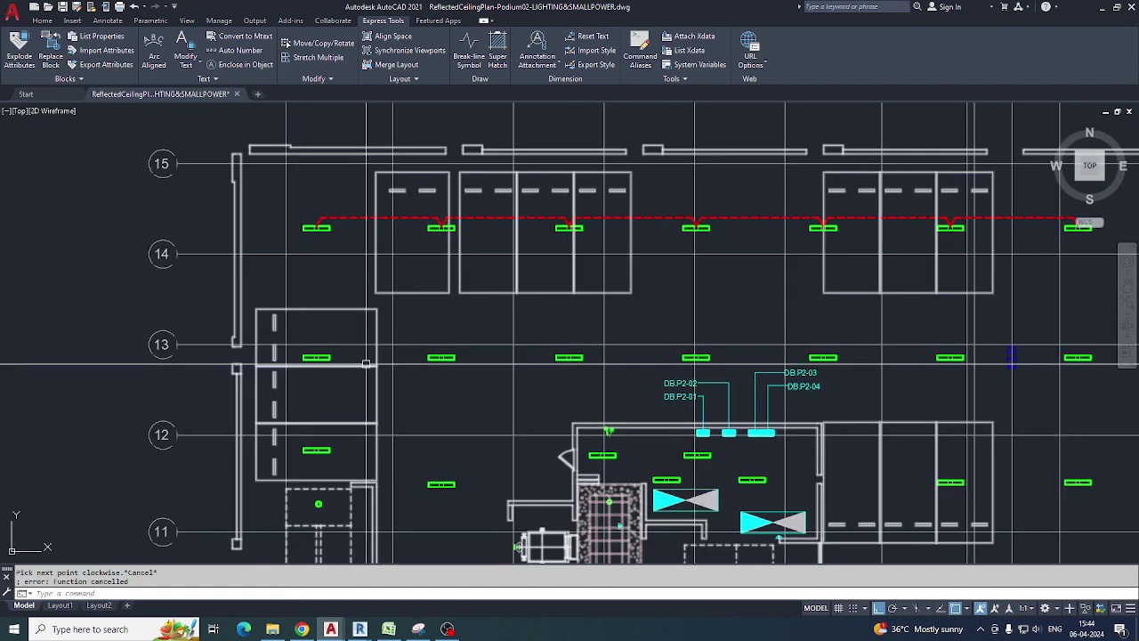
key("Return")
scroll(314, 354, "up", 5)
left_click(321, 357)
key("F8")
left_click(340, 321)
key("F8")
left_click(633, 314)
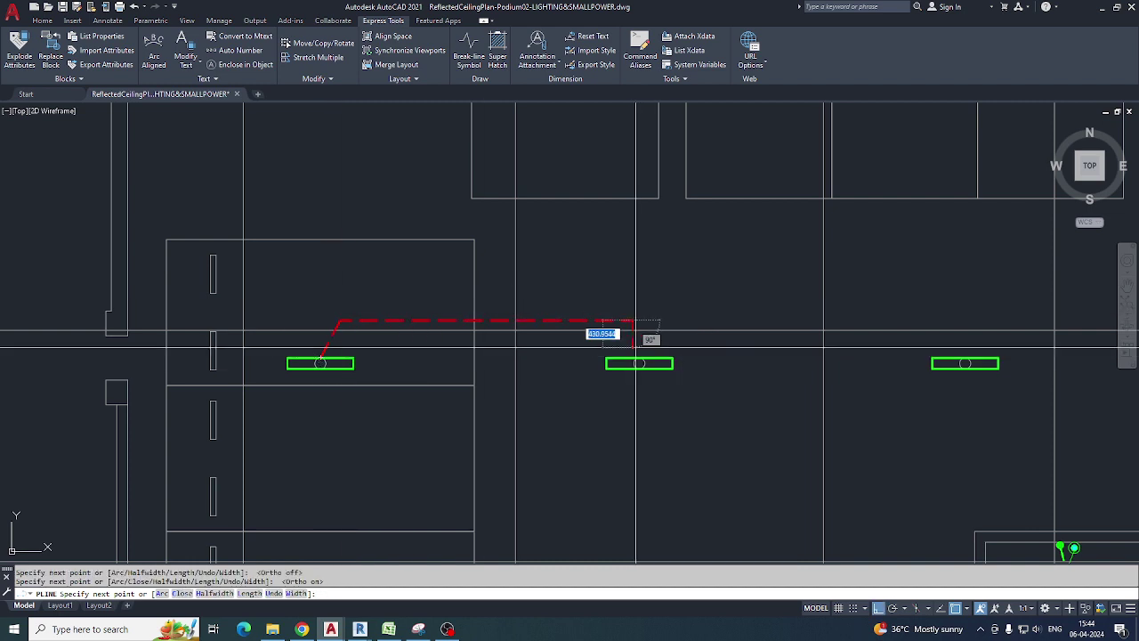
middle_click_drag(637, 360, 585, 388)
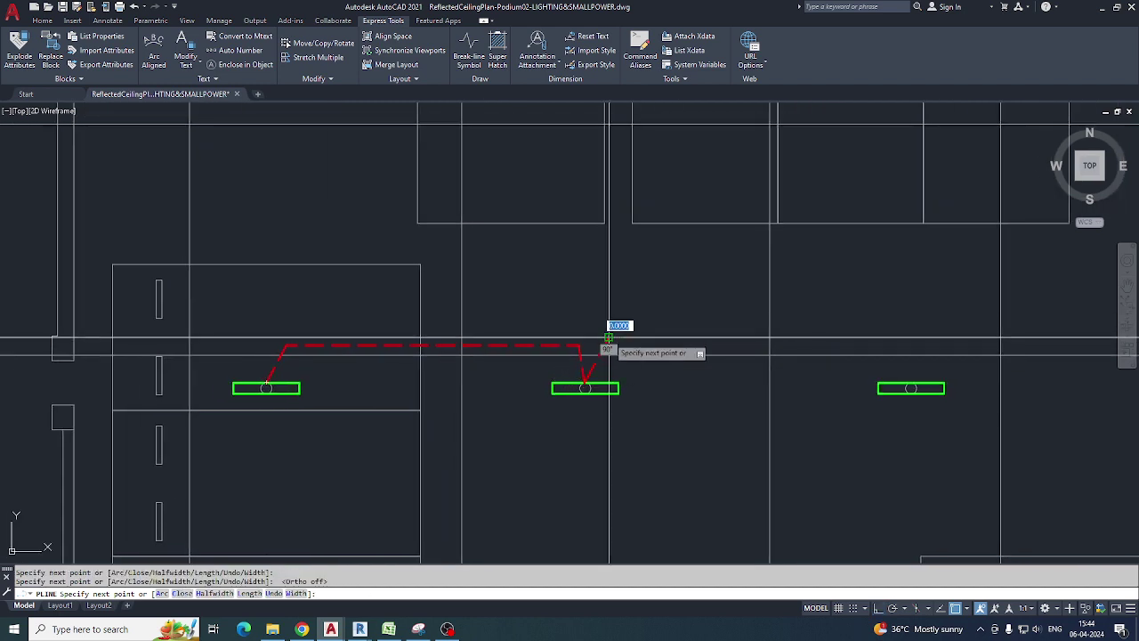
middle_click_drag(856, 347, 647, 332)
scroll(648, 331, "up", 2)
left_click(657, 311)
left_click(726, 377)
key("Return")
Erase the hand-drawn polyline wire from the row just south of grid 13.
type("e")
key("Return")
left_click(632, 315)
Extend the WE wire between grids 14 and 15 from the seventh light fitting to the row's easternmost one.
scroll(585, 292, "down", 6)
middle_click_drag(504, 269, 476, 328)
middle_click_drag(715, 307, 626, 256)
scroll(234, 189, "up", 4)
middle_click_drag(234, 188, 267, 202)
middle_click_drag(731, 242, 665, 256)
scroll(666, 256, "down", 4)
middle_click_drag(890, 277, 526, 277)
middle_click_drag(788, 339, 600, 344)
scroll(695, 263, "up", 4)
middle_click_drag(694, 262, 504, 340)
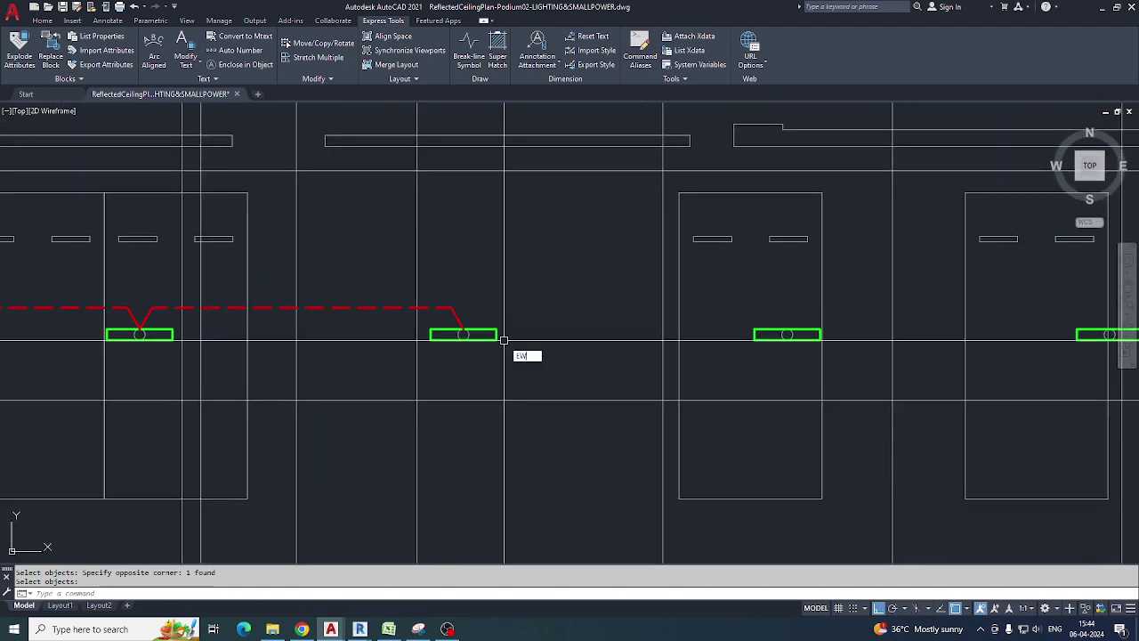
scroll(486, 327, "up", 2)
type("we")
key("space")
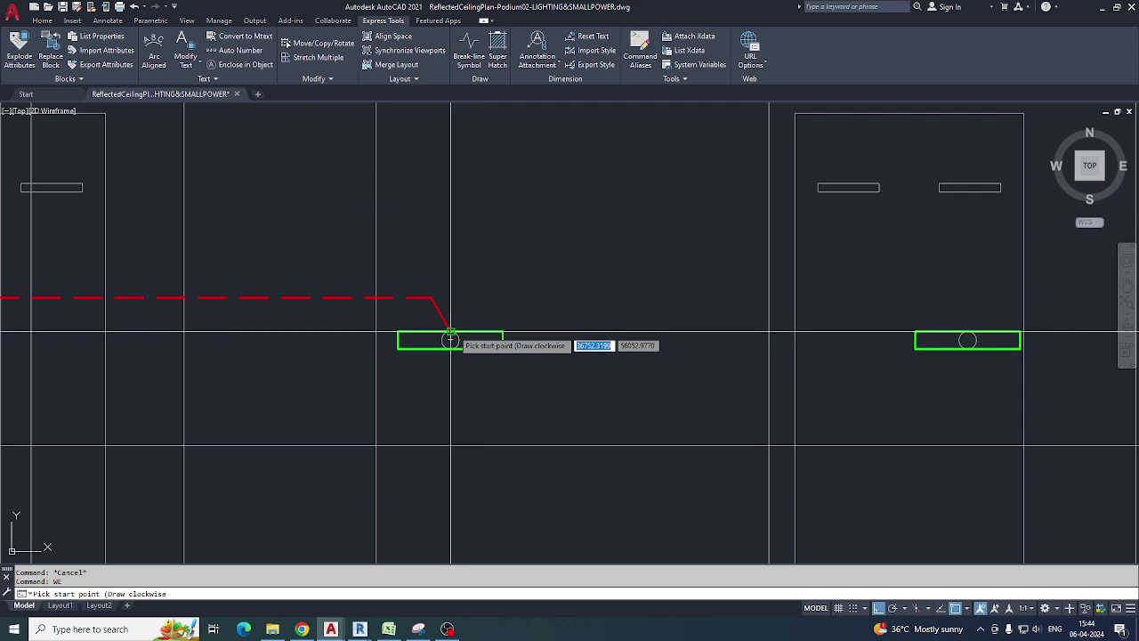
scroll(967, 339, "down", 4)
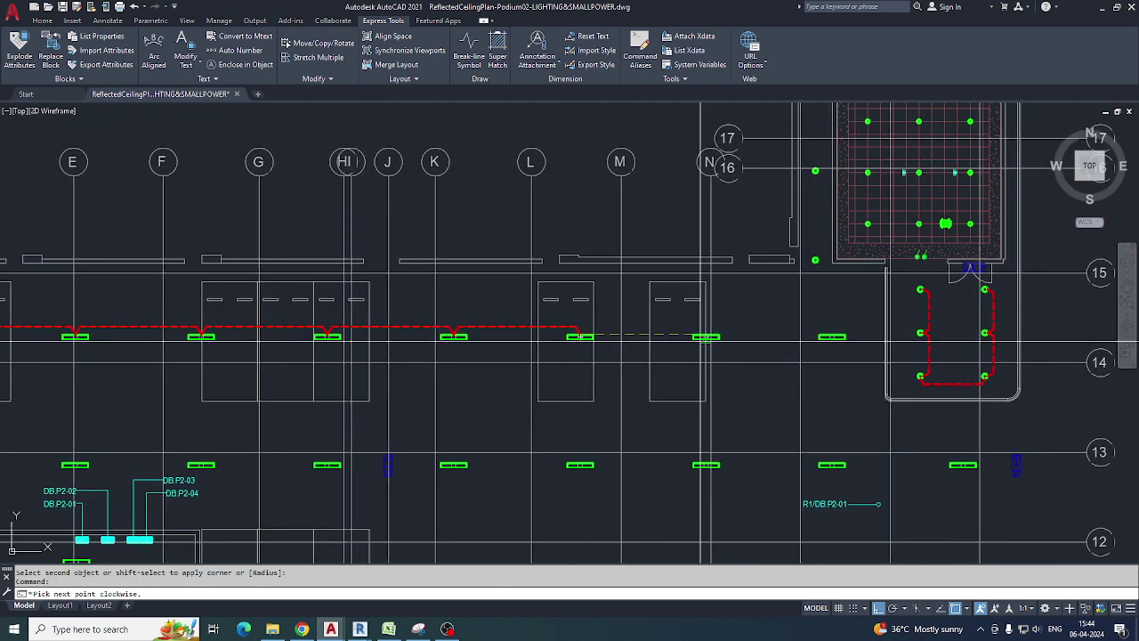
scroll(670, 331, "up", 3)
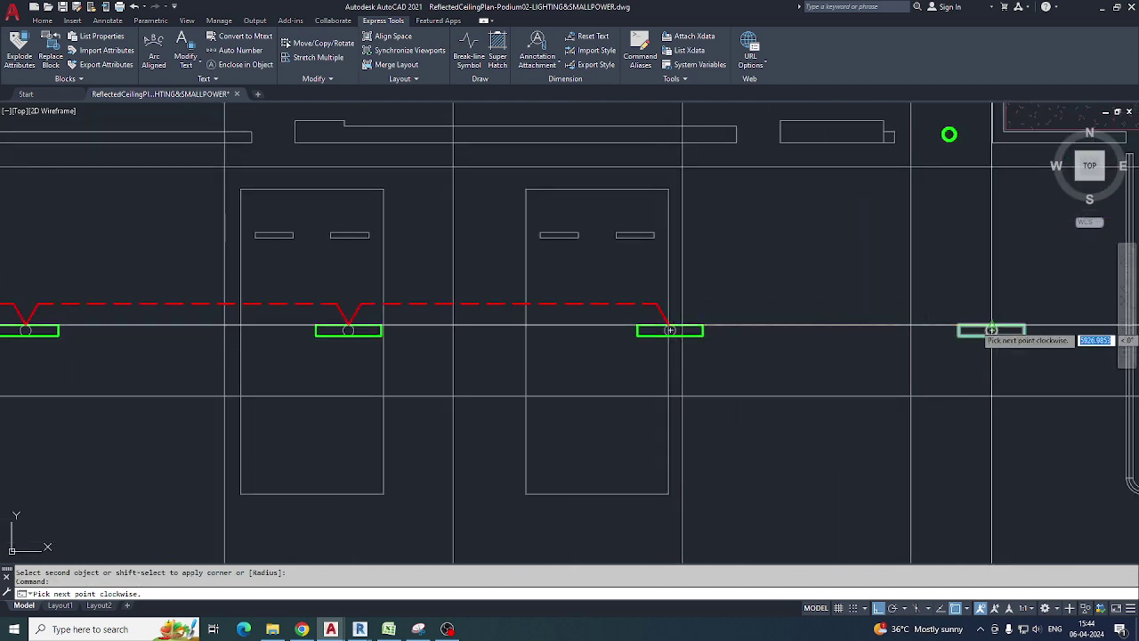
scroll(991, 330, "down", 5)
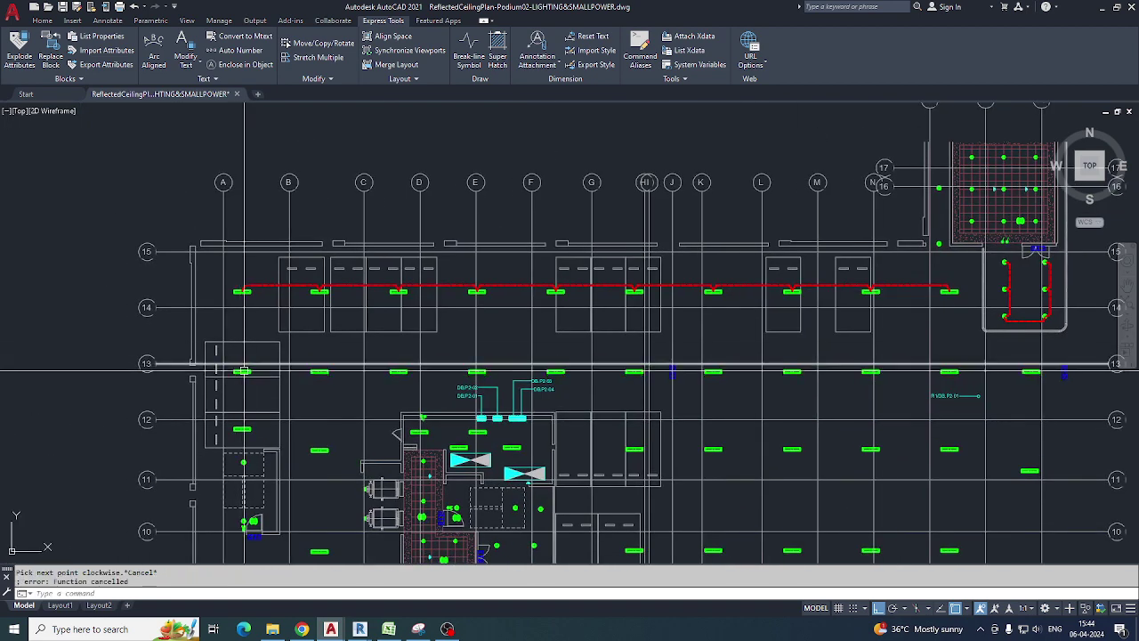
Draw a WE wire along the row just south of grid 13, linking its four westernmost light fittings.
scroll(244, 371, "up", 4)
key("space")
scroll(243, 372, "up", 2)
left_click(239, 372)
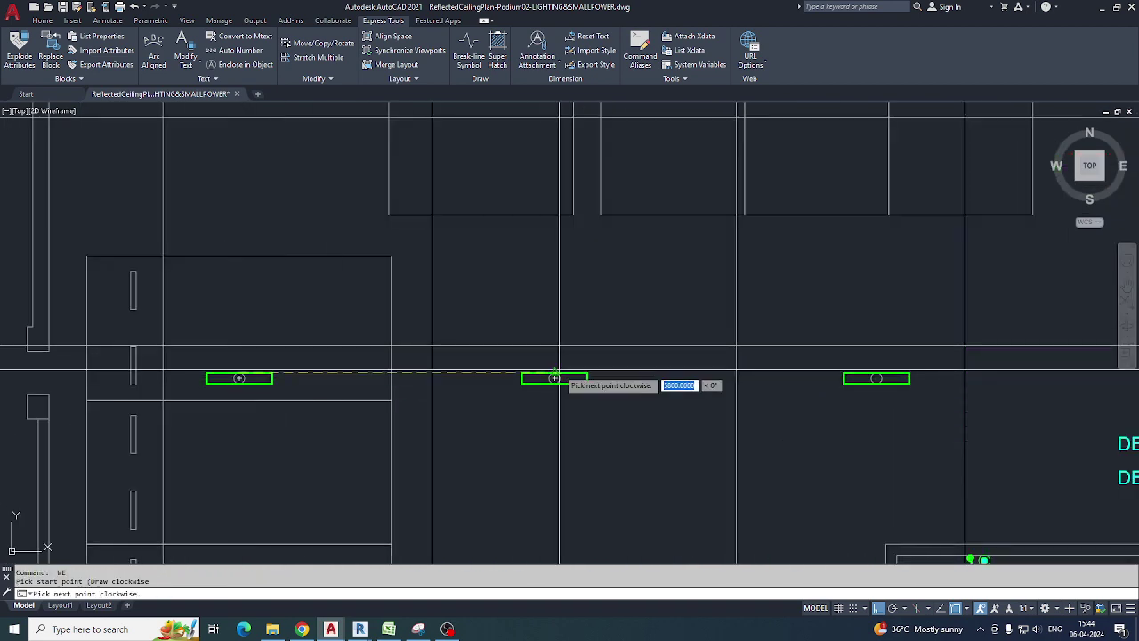
middle_click_drag(872, 393, 441, 359)
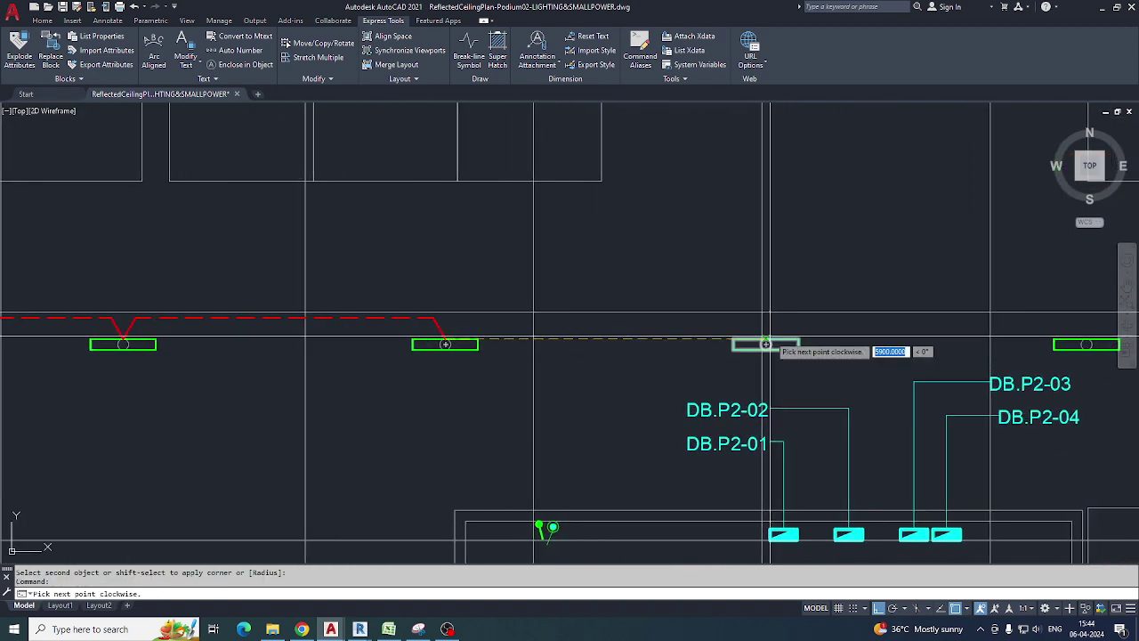
left_click(766, 338)
Continue the WE wire just south of grid 13 eastward from the fourth to the eighth light fitting.
middle_click_drag(878, 347, 459, 331)
left_click(669, 323)
middle_click_drag(917, 341, 638, 346)
left_click(710, 333)
scroll(665, 364, "down", 4)
scroll(877, 346, "up", 2)
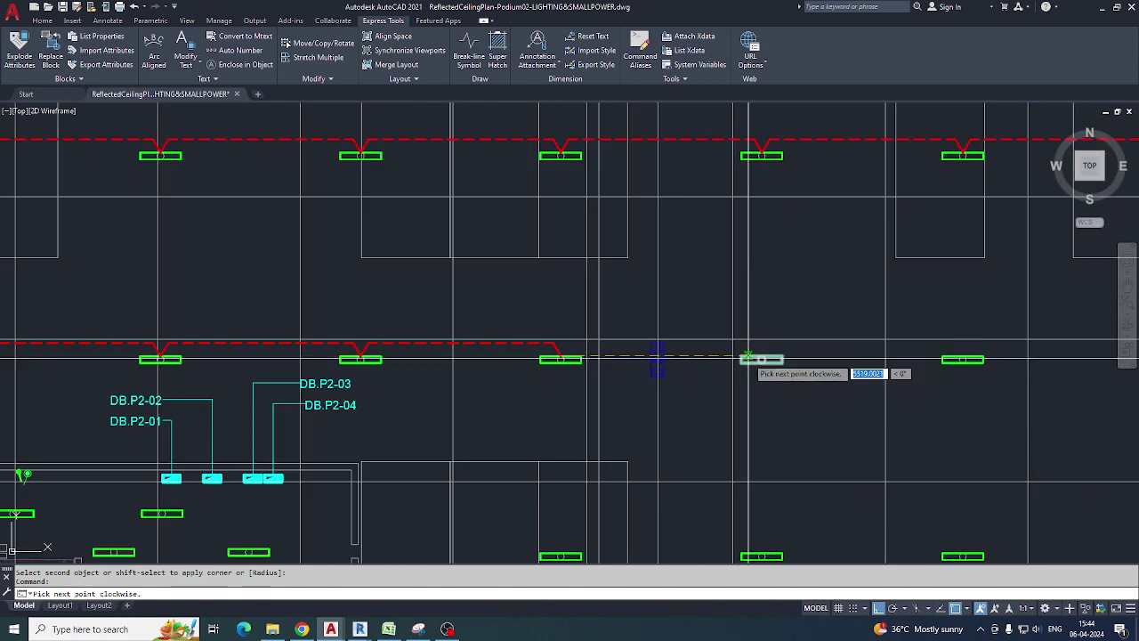
left_click(963, 359)
scroll(964, 361, "down", 2)
middle_click_drag(967, 365, 792, 344)
scroll(792, 343, "up", 2)
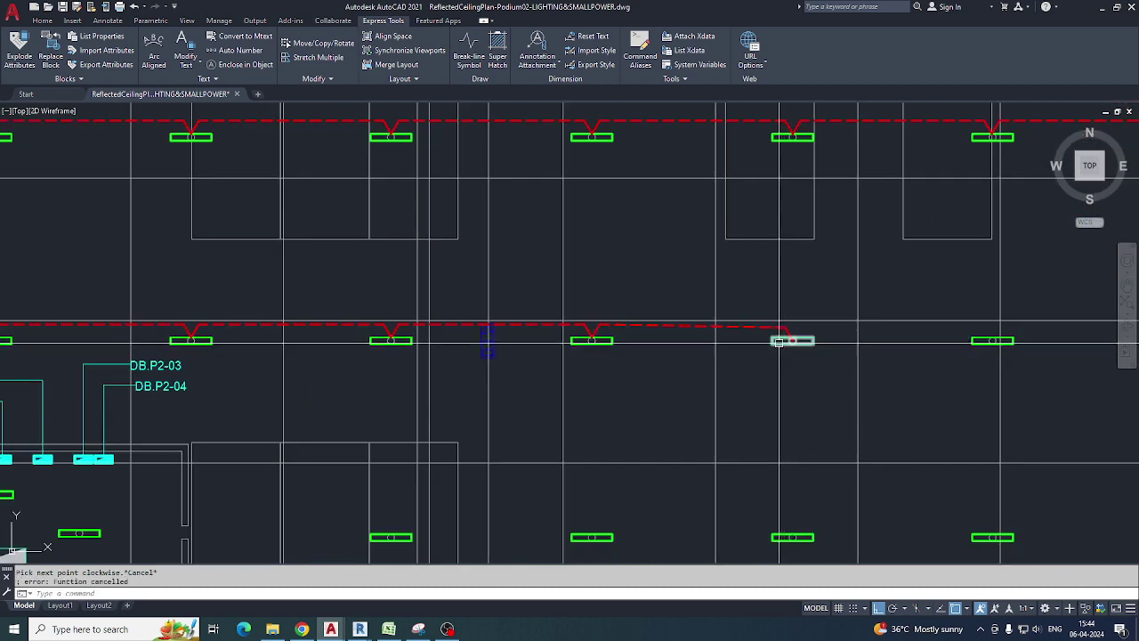
Replace the uneven last wire segment and carry the WE wire from the seventh fitting to the east end of the row just south of grid 13.
type("WE")
key("Return")
scroll(604, 335, "up", 2)
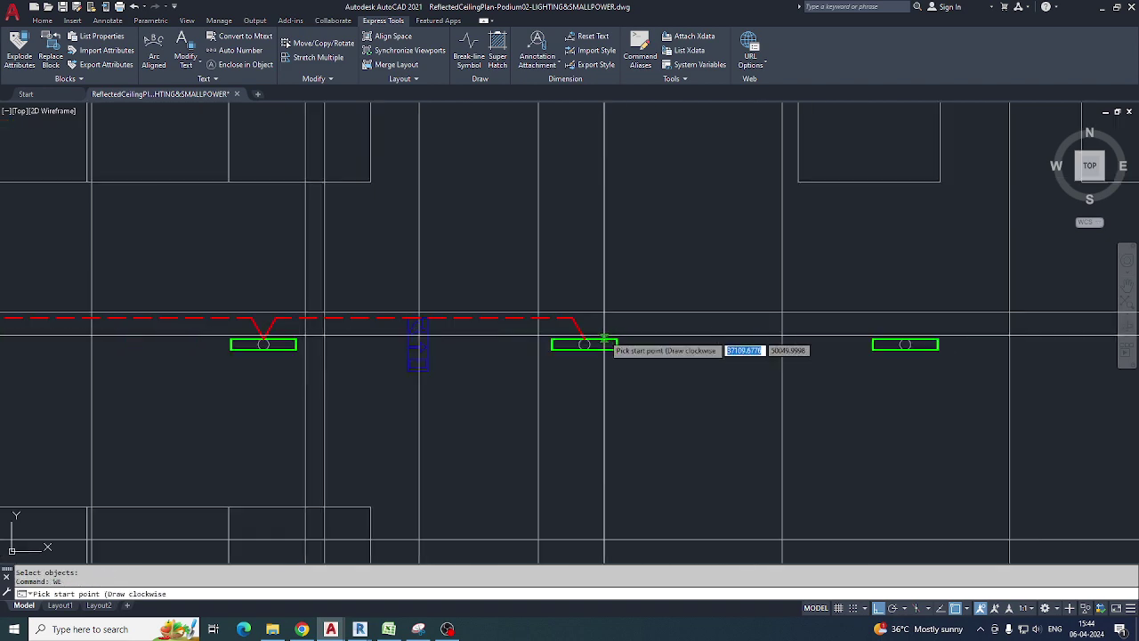
middle_click_drag(1015, 347, 730, 348)
left_click(800, 342)
scroll(964, 368, "down", 2)
middle_click_drag(964, 367, 562, 366)
scroll(680, 363, "up", 2)
scroll(737, 355, "down", 2)
middle_click_drag(803, 357, 581, 354)
scroll(724, 351, "up", 1)
middle_click_drag(1023, 362, 770, 349)
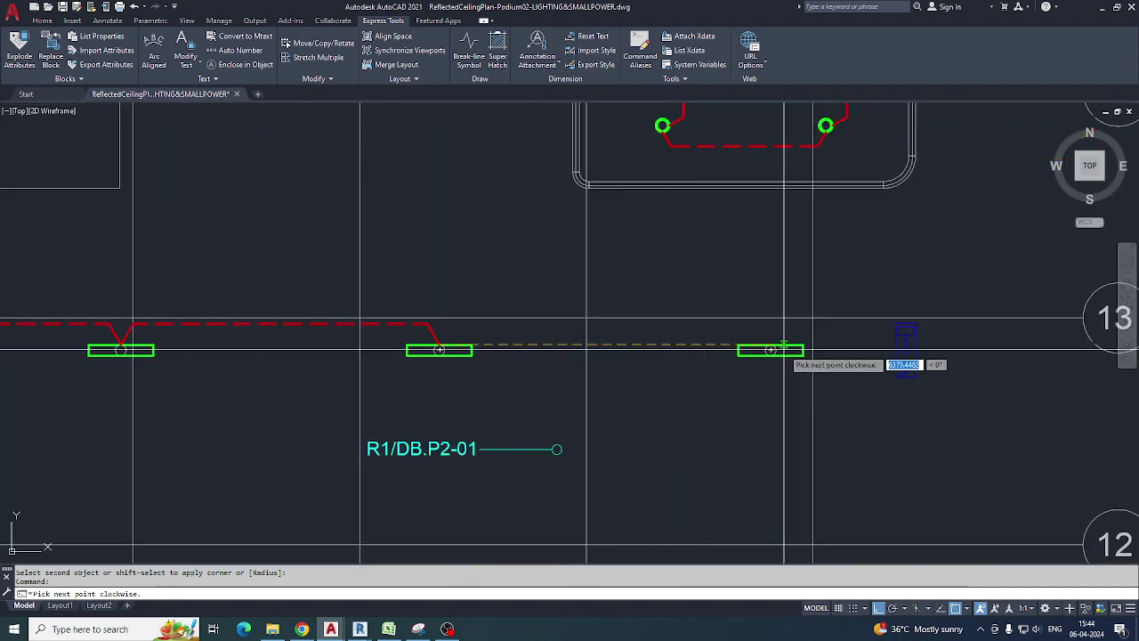
left_click(771, 345)
key("Escape")
Start a WE wire down the column between grids L and M, linking the east edges of its two fittings between grids 12 and 09.
scroll(745, 351, "down", 5)
middle_click_drag(539, 381, 867, 345)
scroll(359, 317, "up", 5)
scroll(499, 323, "down", 8)
middle_click_drag(473, 339, 226, 258)
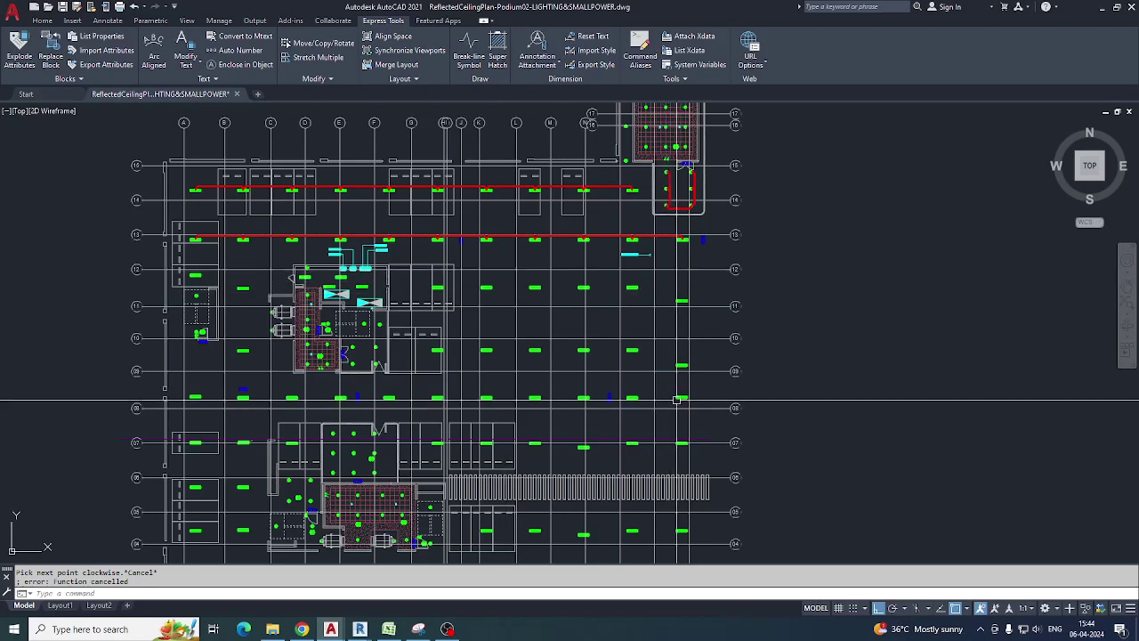
scroll(546, 285, "up", 4)
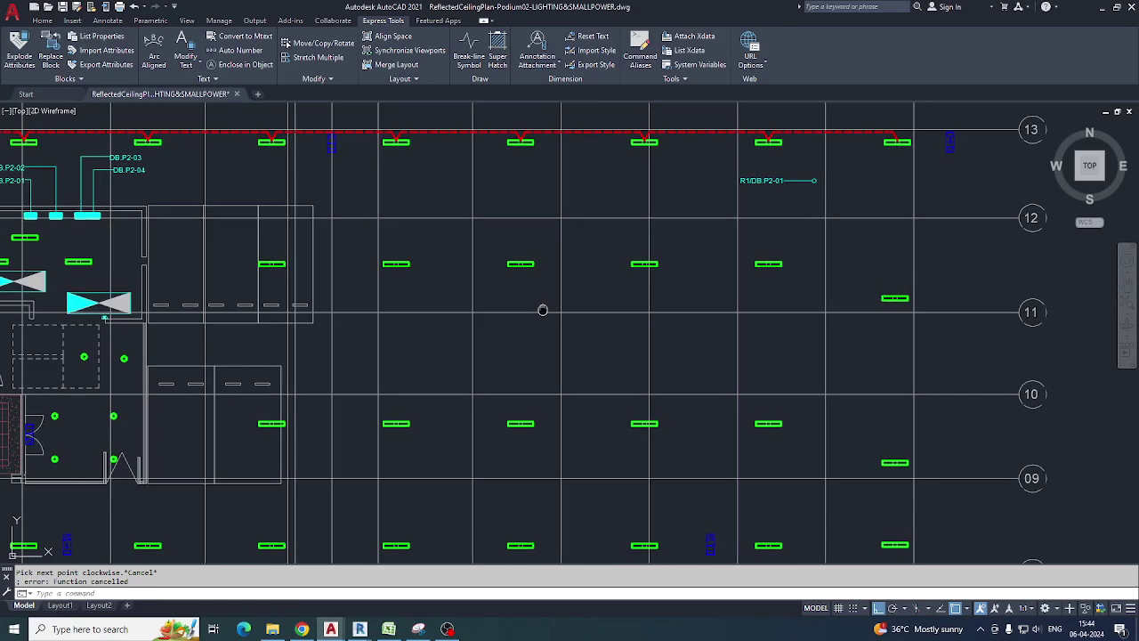
key("Return")
scroll(555, 275, "up", 2)
left_click(519, 258)
left_click(520, 513)
Continue the WE wire down the column between grids L and M to the light fitting on grid 07.
middle_click_drag(549, 518, 546, 314)
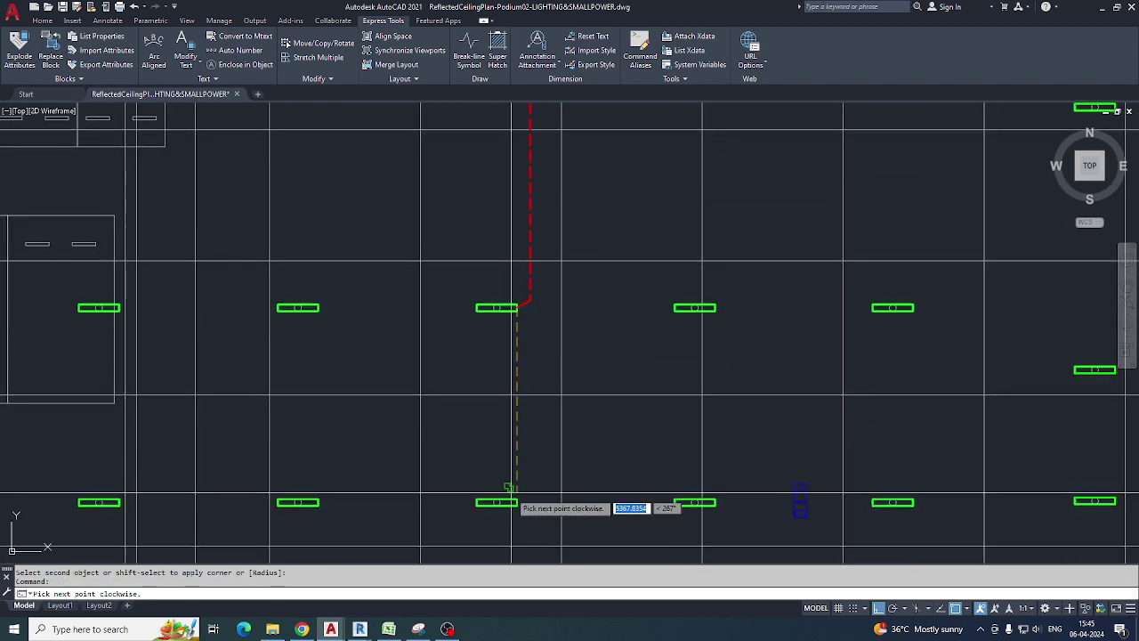
left_click(518, 502)
middle_click_drag(531, 498, 544, 195)
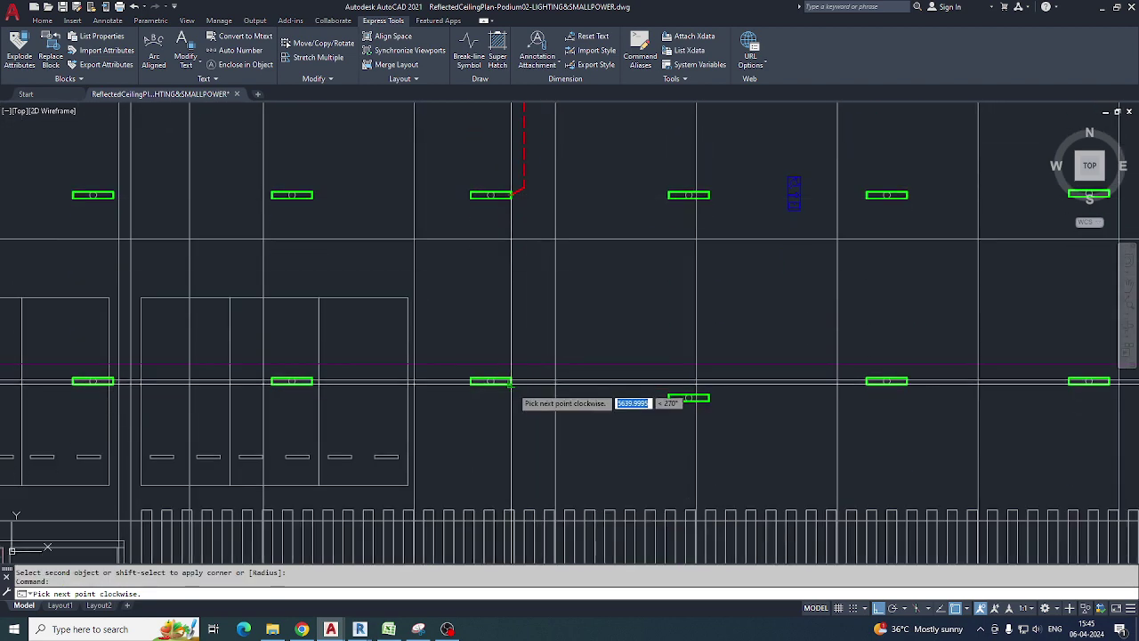
scroll(511, 382, "up", 4)
scroll(511, 381, "down", 10)
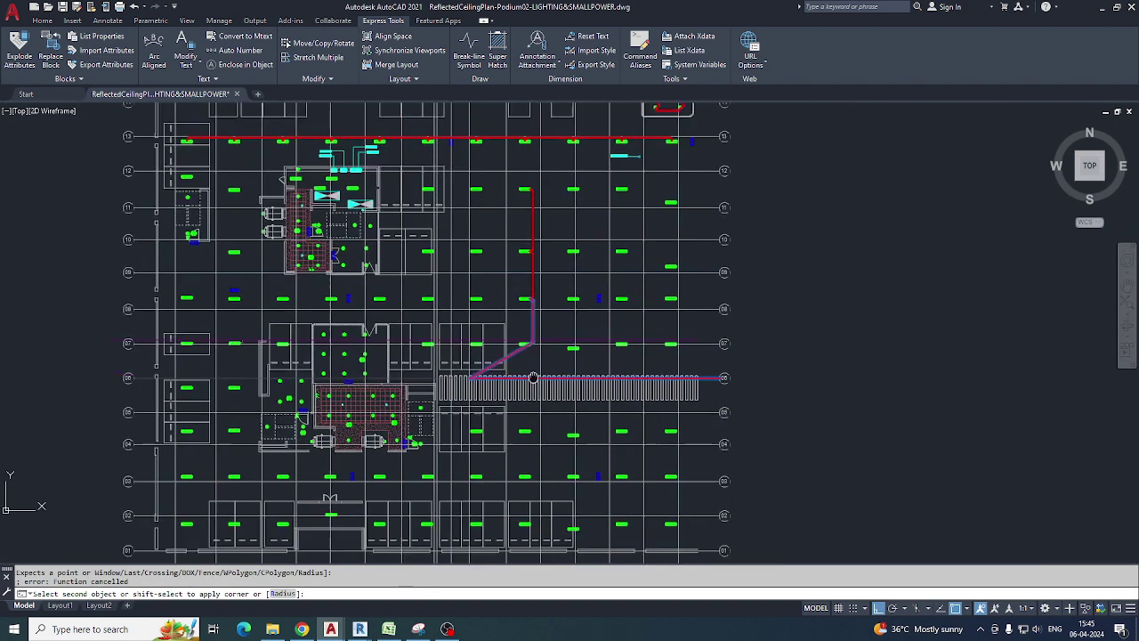
scroll(531, 379, "up", 5)
key("Escape")
key("Escape")
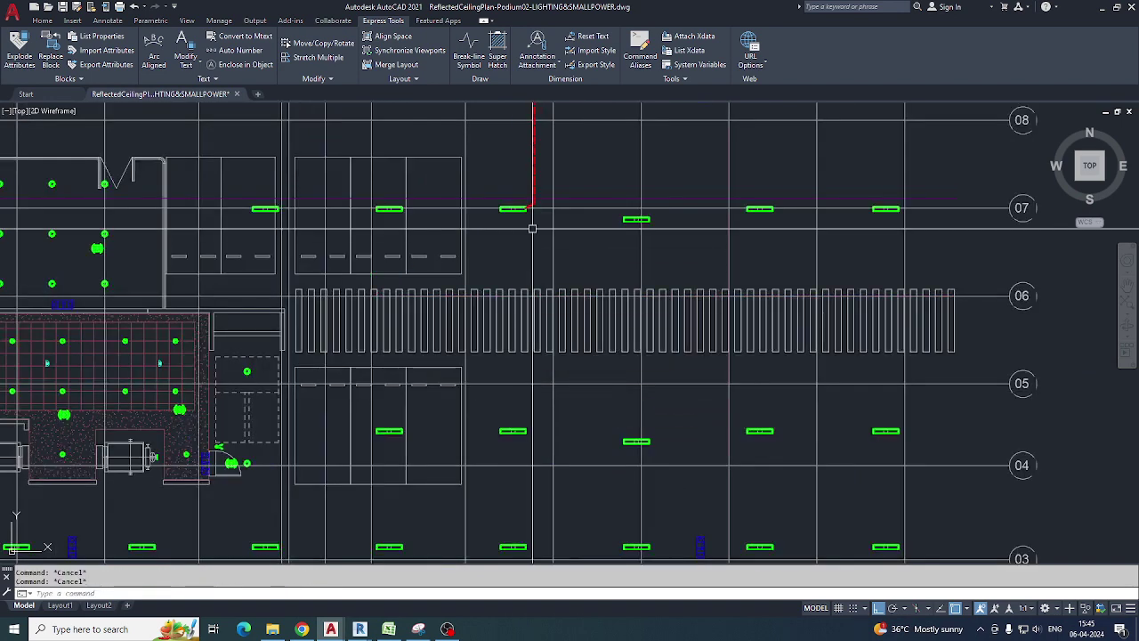
Draw a WE wire from the column's fitting on grid 07 down to the one between grids 05 and 04.
type("we")
key("Return")
scroll(535, 214, "up", 8)
left_click(496, 190)
scroll(519, 251, "down", 6)
middle_click_drag(525, 396, 520, 200)
scroll(518, 383, "up", 6)
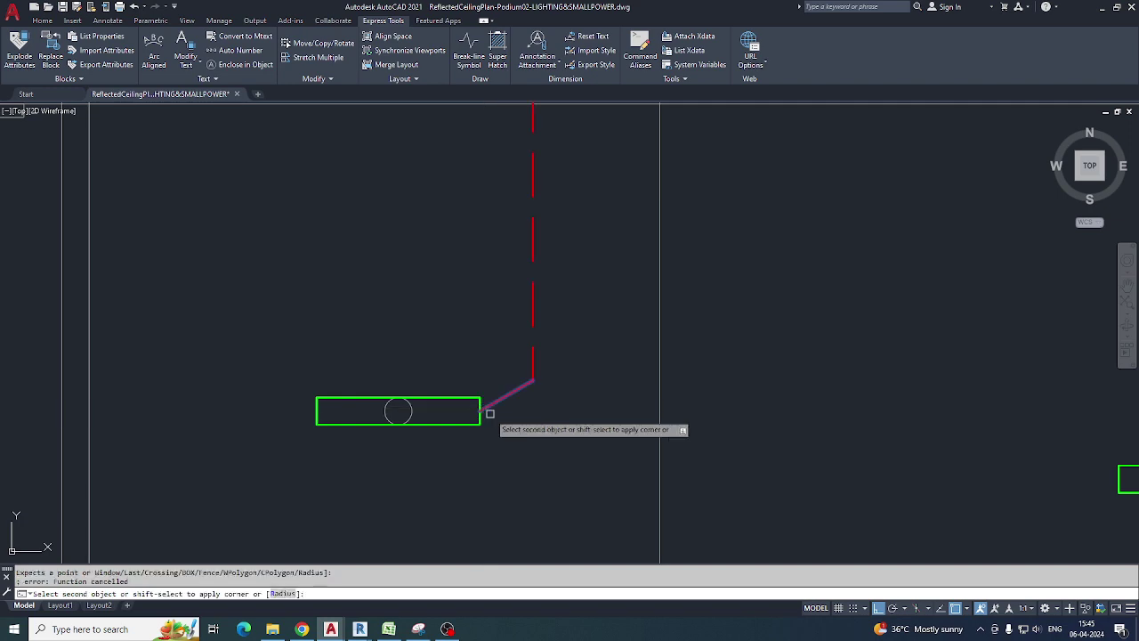
scroll(495, 285, "down", 5)
key("Escape")
Draw a WE wire from the column's fitting between grids 05 and 04 down to the one near grid 03.
type("wi")
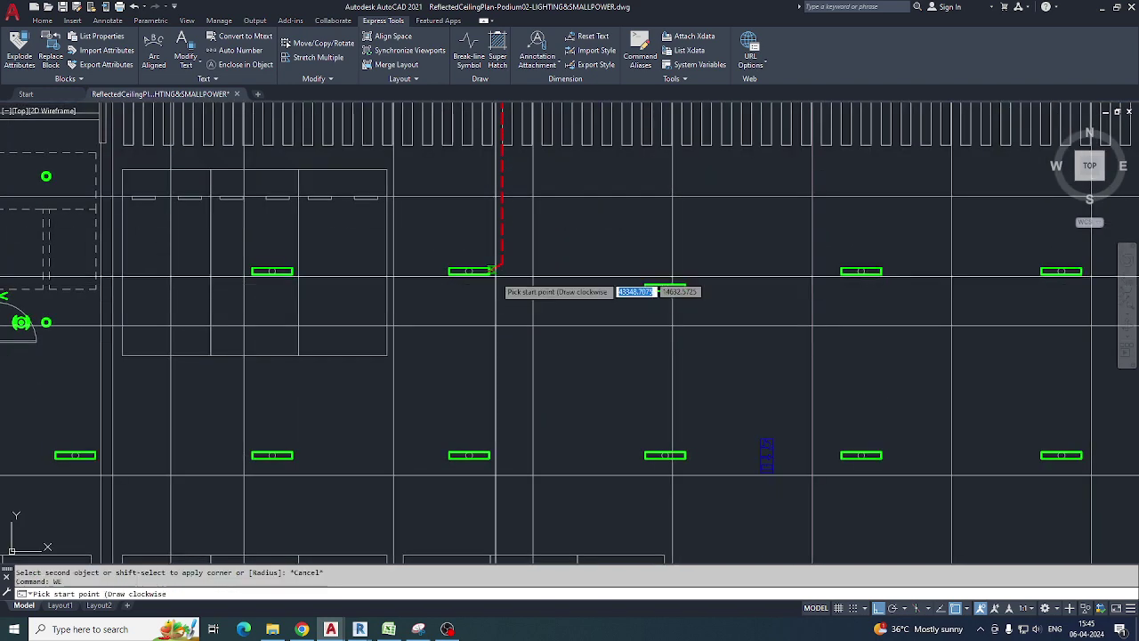
key("Return")
scroll(492, 276, "up", 4)
left_click(490, 275)
middle_click_drag(498, 407, 487, 227)
left_click(483, 406)
scroll(483, 407, "down", 6)
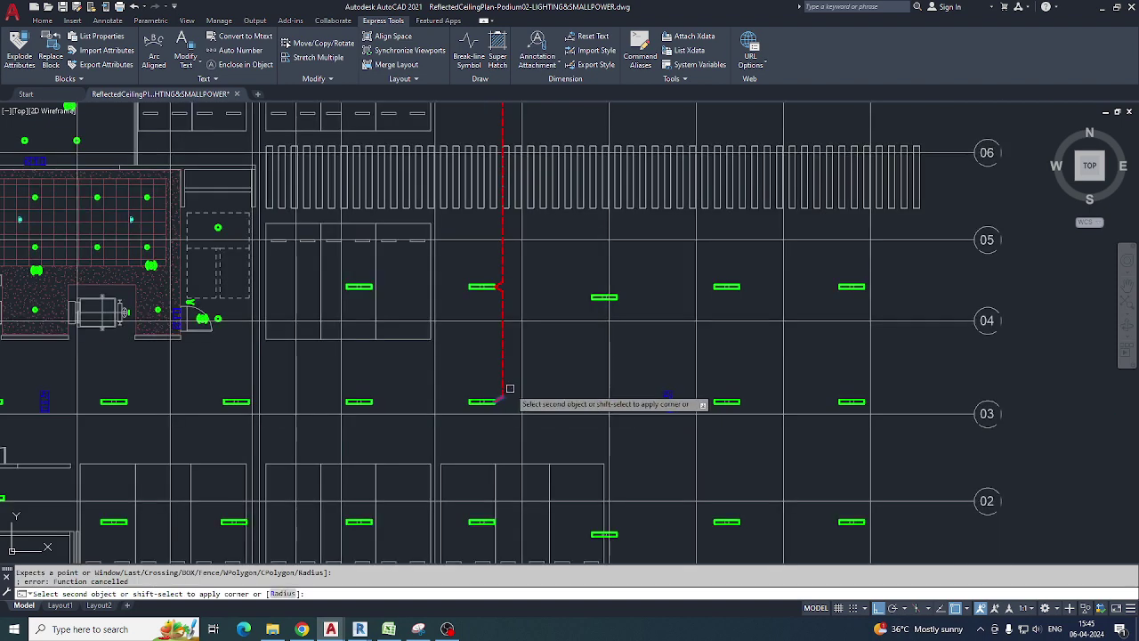
key("Escape")
Draw a WE wire along the fitting row just below grid 02, linking its three westernmost fittings through their top edges.
scroll(567, 335, "down", 2)
middle_click_drag(562, 326, 457, 362)
type("we")
key("Return")
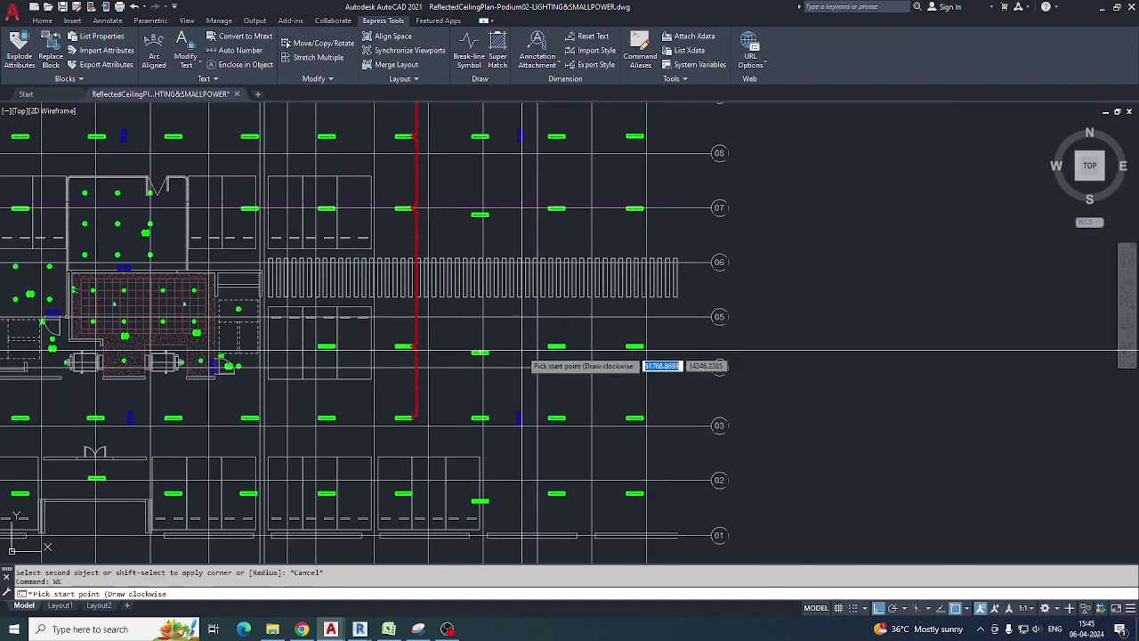
scroll(507, 348, "up", 4)
scroll(577, 385, "down", 6)
scroll(153, 463, "up", 4)
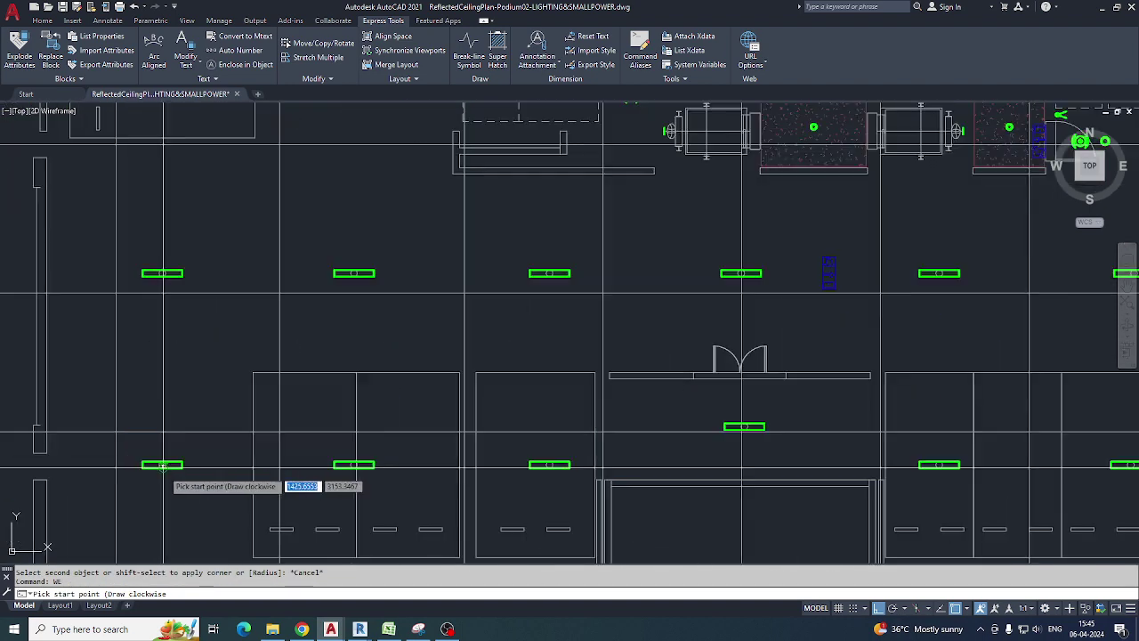
scroll(160, 470, "up", 2)
left_click(163, 464)
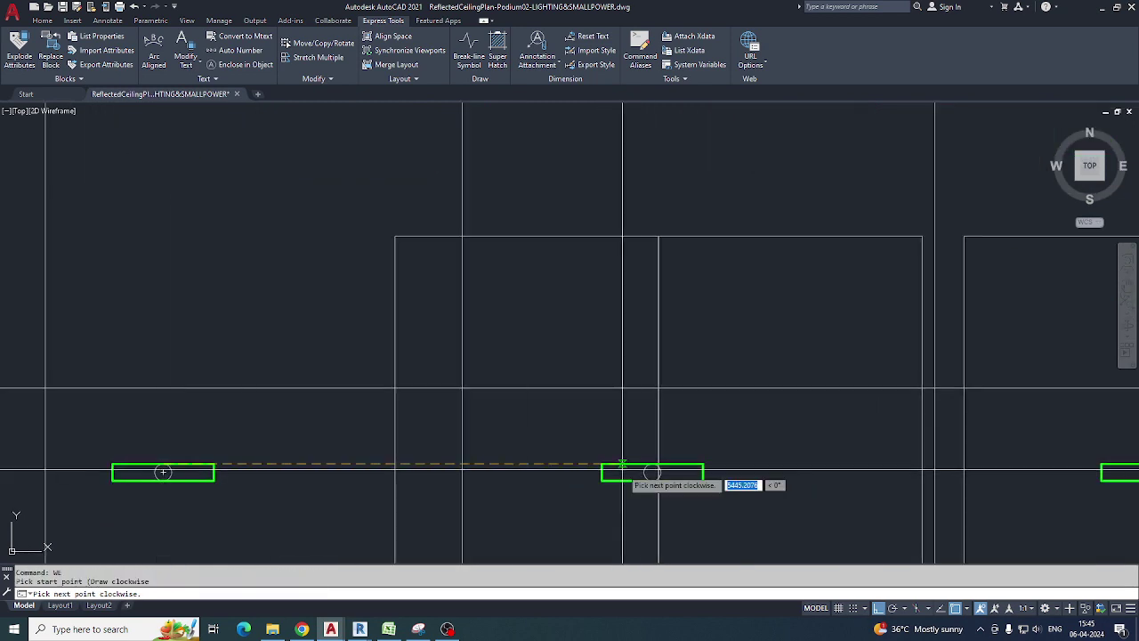
left_click(653, 463)
middle_click_drag(768, 486, 411, 395)
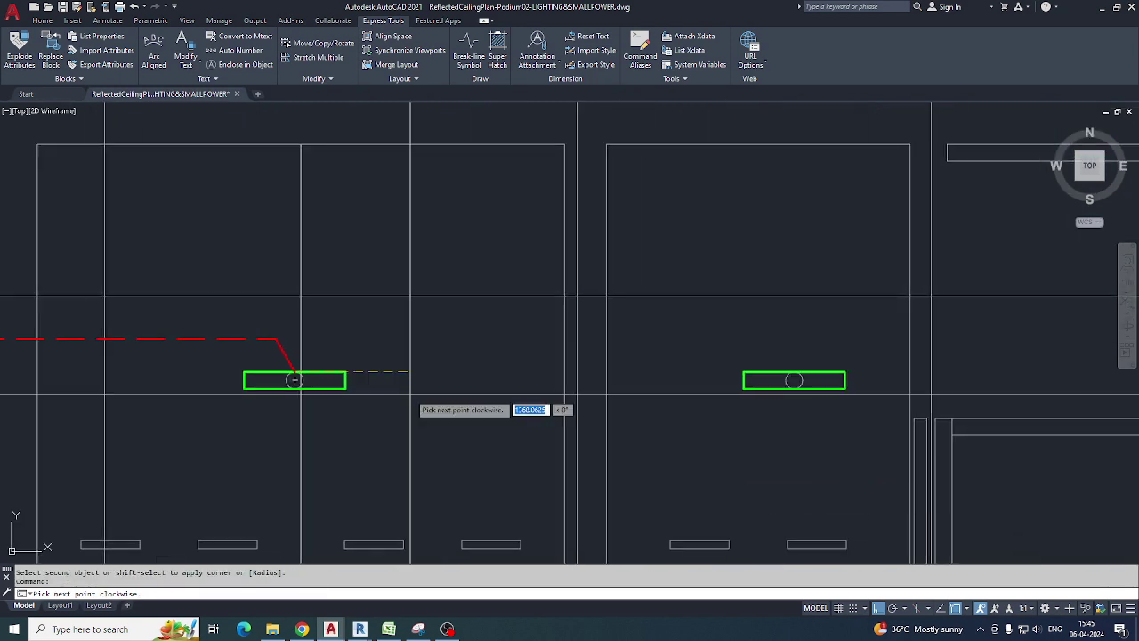
left_click(795, 372)
Extend the WE wire from the fitting between grids C and D to the grid E line below the offset fitting.
scroll(795, 395, "down", 5)
middle_click_drag(810, 400, 635, 379)
scroll(827, 371, "up", 2)
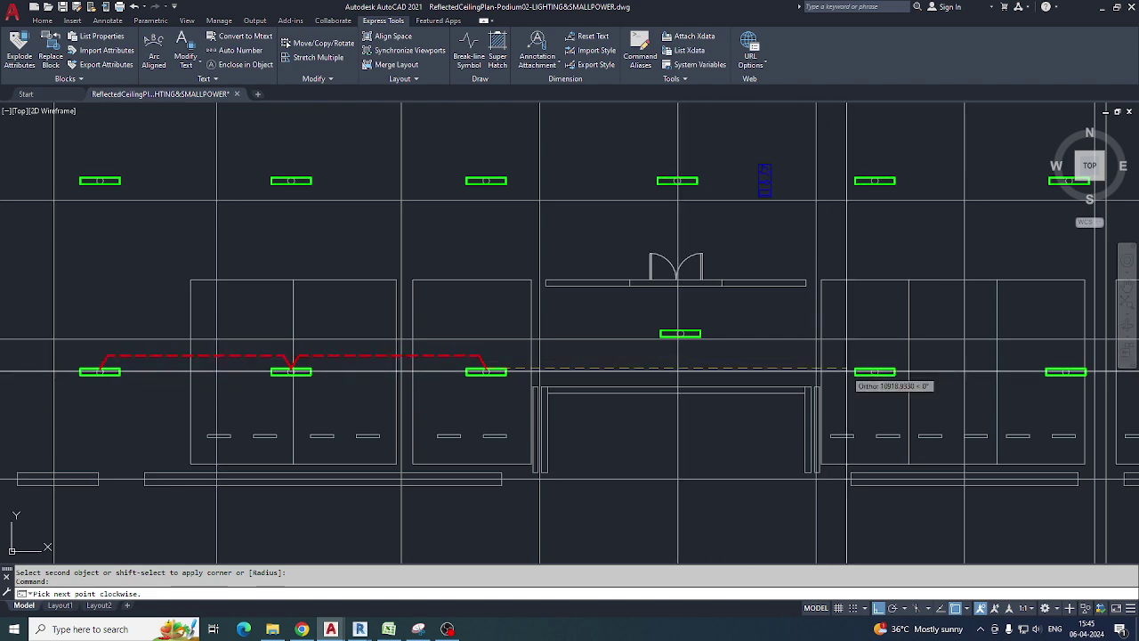
scroll(848, 371, "up", 3)
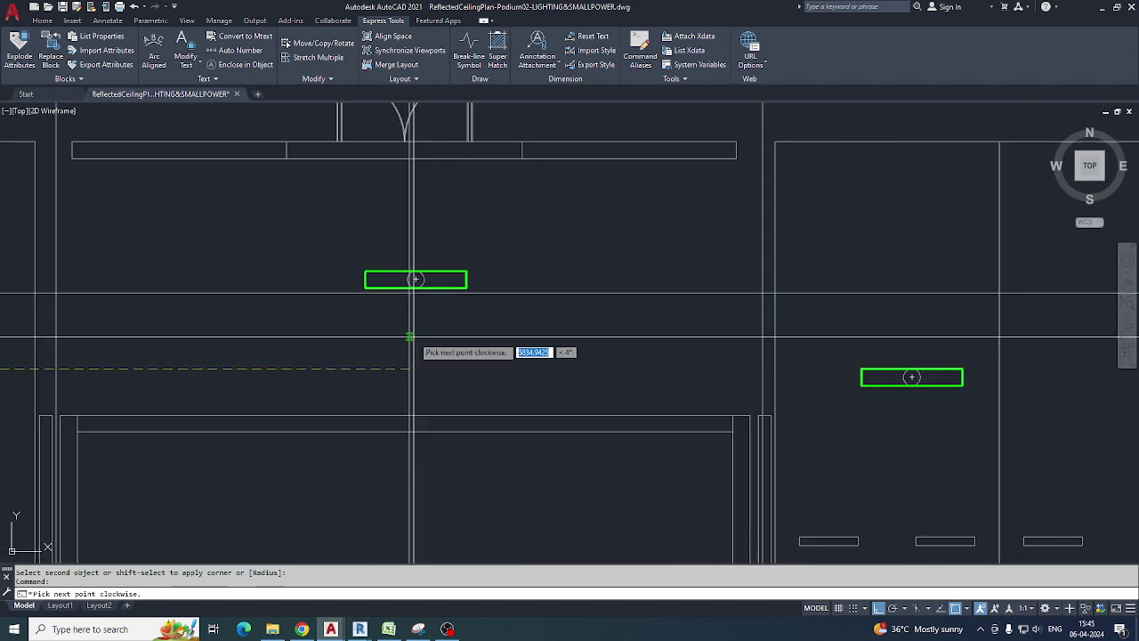
left_click(410, 370)
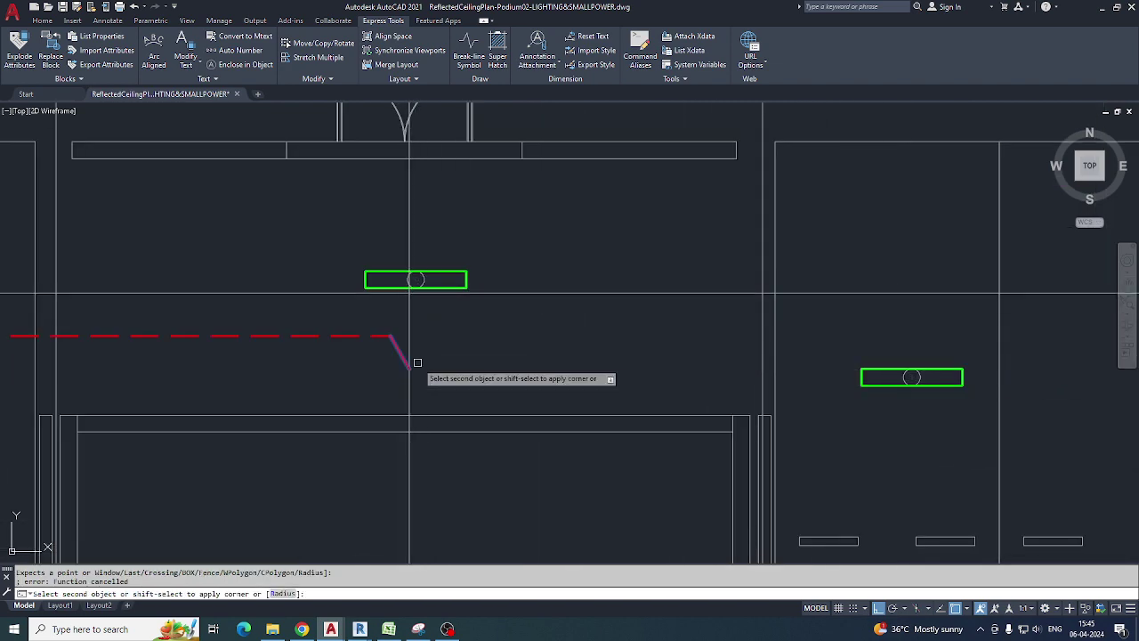
scroll(431, 363, "down", 5)
scroll(431, 363, "up", 2)
key("Escape")
Draw a vertical WE wire down from the offset fitting at grid E and fillet it to the horizontal wire arriving from the west.
scroll(428, 335, "up", 3)
key("space")
left_click(420, 326)
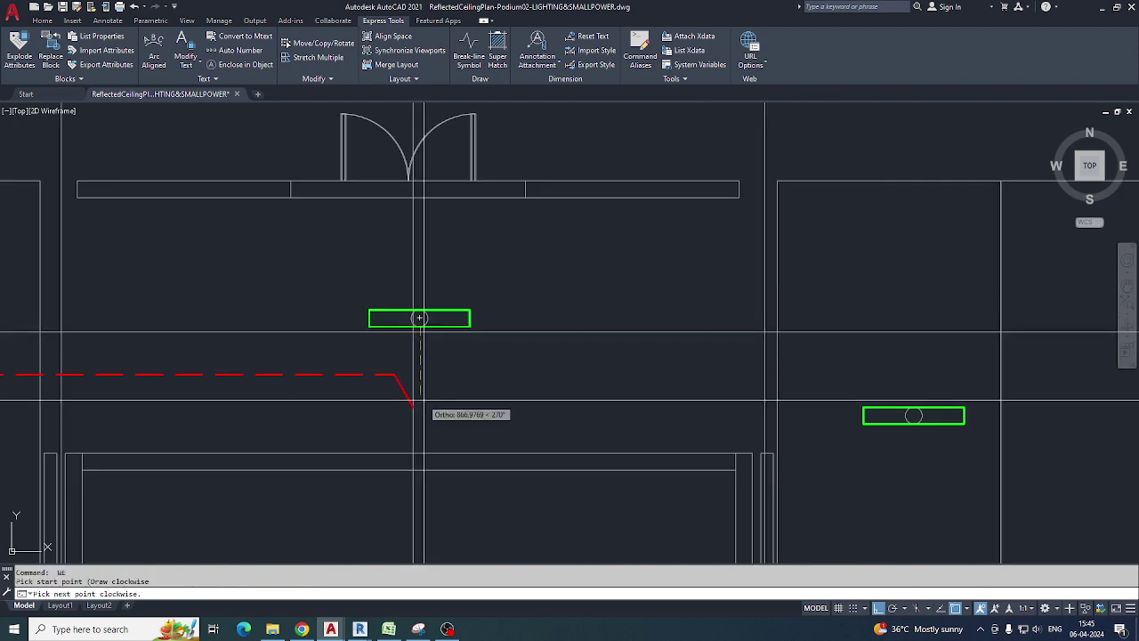
key("Escape")
key("Escape")
type("f")
key("space")
left_click(380, 375)
left_click(455, 373)
key("Escape")
Stretch the new wire corner below the offset fitting at grid E about 665 units west.
type("s")
key("space")
left_click(462, 387)
left_click(448, 343)
key("space")
left_click(577, 389)
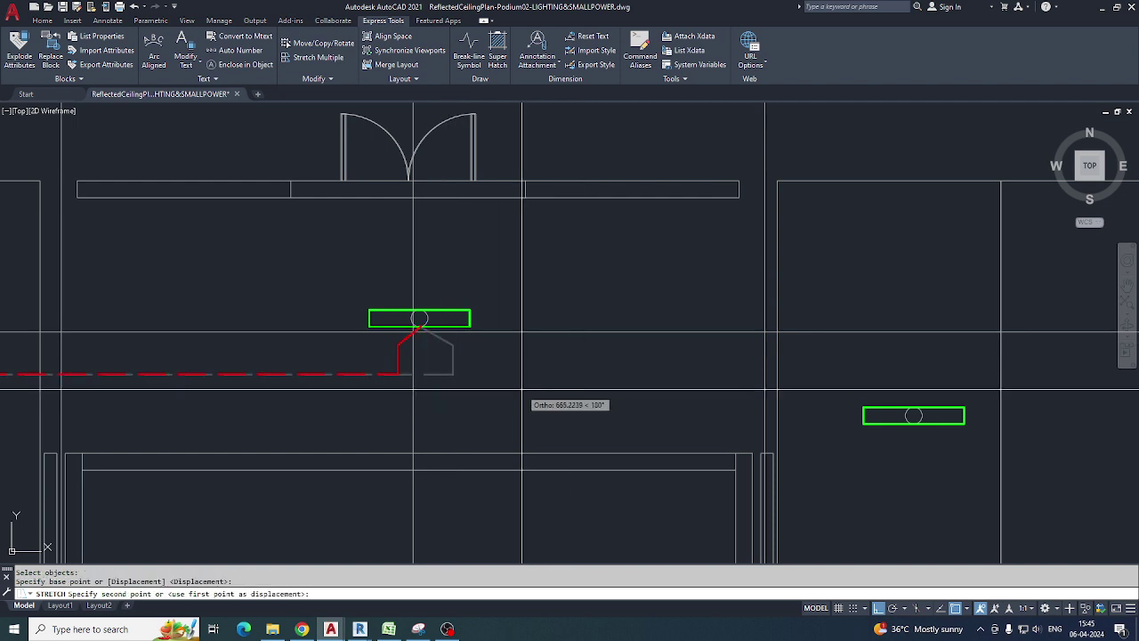
Try a WE wire from the bottom edge of the grid E offset fitting toward the next fitting east, and erase it.
type("ew")
key("space")
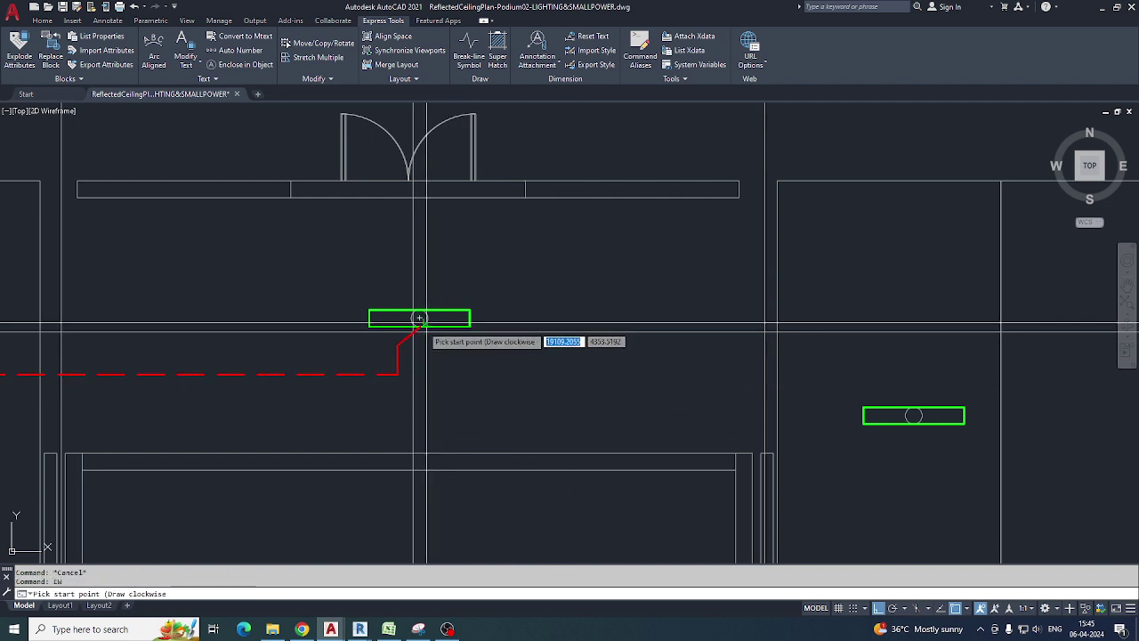
left_click(420, 327)
middle_click_drag(701, 356, 513, 337)
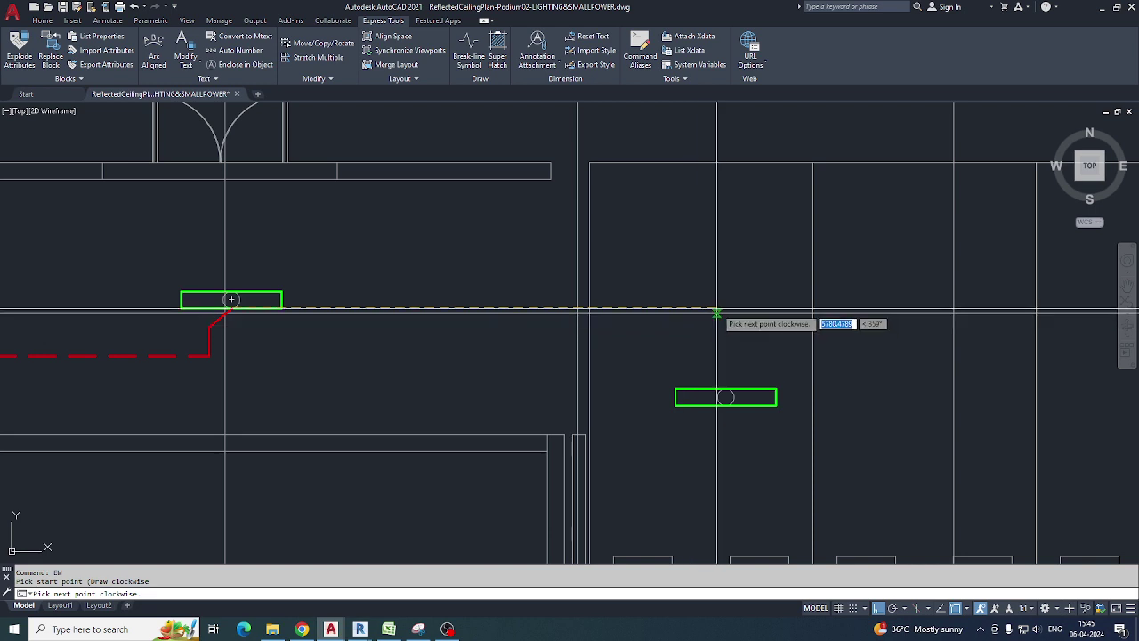
key("Escape")
type("e")
key("space")
left_click(681, 286)
key("space")
Try a WE wire from the fitting between grids F and G west toward the offset fitting, and erase it.
type("LW")
key("Return")
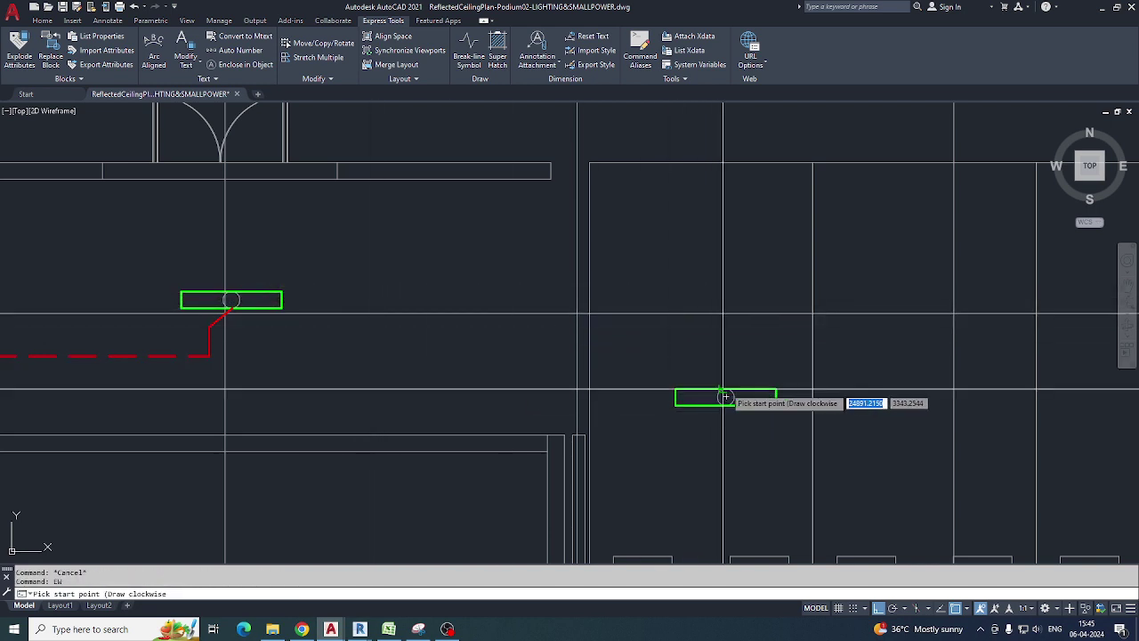
left_click(725, 396)
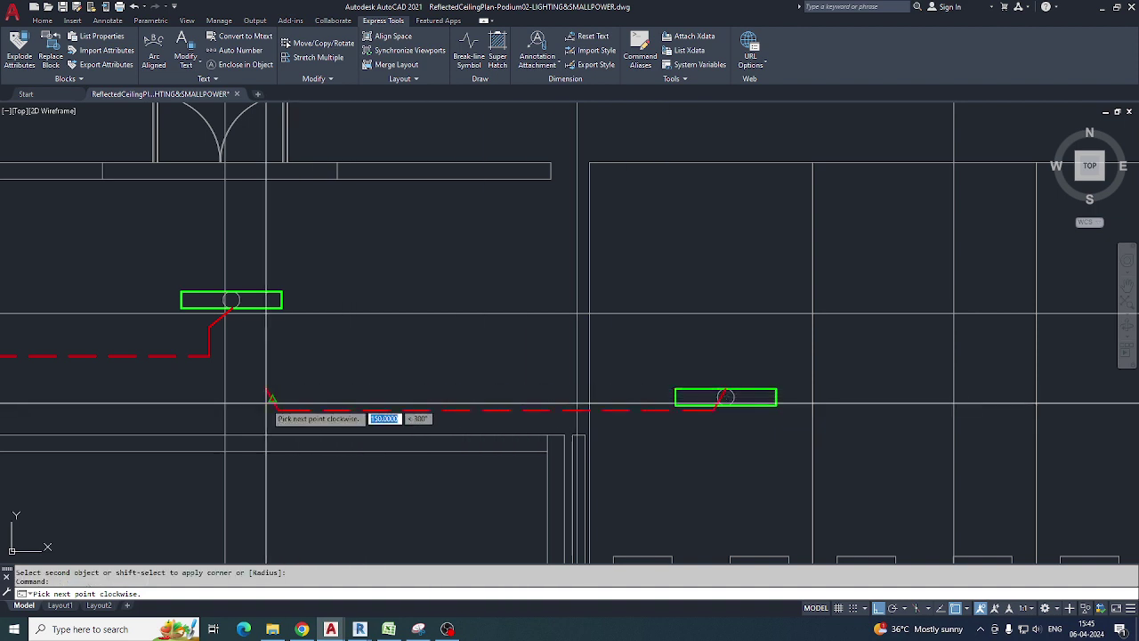
type("E")
key("Return")
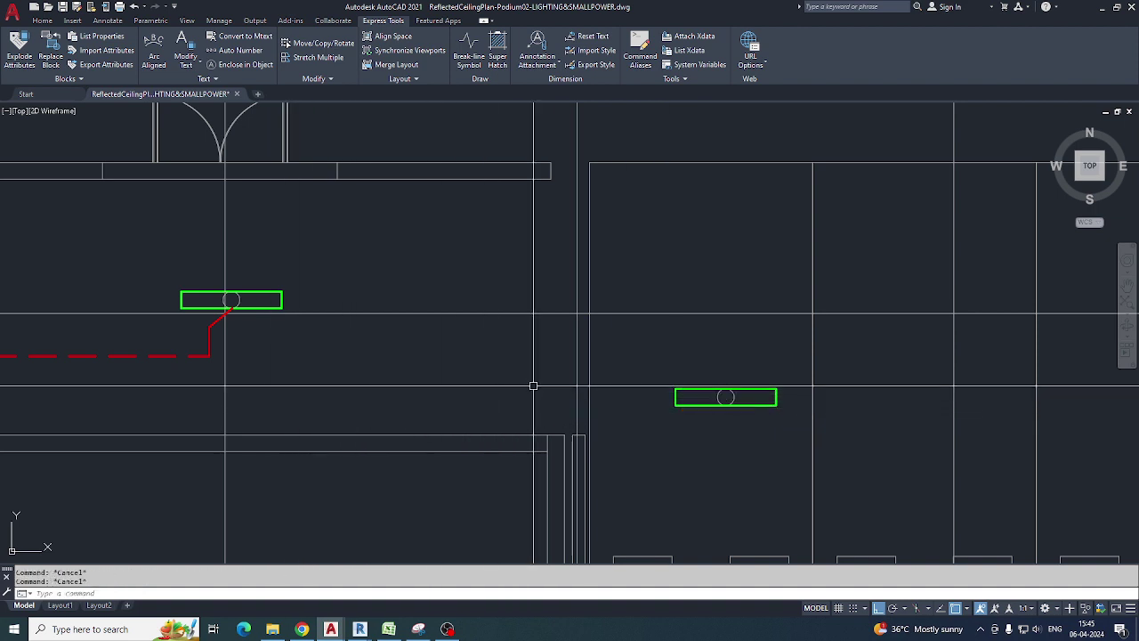
Try a WE wire from the grid E line below the offset fitting to the fitting between grids F and G, and erase it.
type("WE")
key("Return")
left_click(225, 367)
left_click(725, 384)
key("Escape")
type("E")
key("Return")
left_click(395, 345)
key("Return")
Draw a WE wire from the top edge of the grid E offset fitting east to a point above the fitting between grids F and G.
middle_click_drag(375, 372, 400, 367)
type("WE")
key("Return")
left_click(255, 288)
left_click(747, 288)
key("Escape")
key("Return")
left_click(750, 386)
left_click(776, 269)
key("Escape")
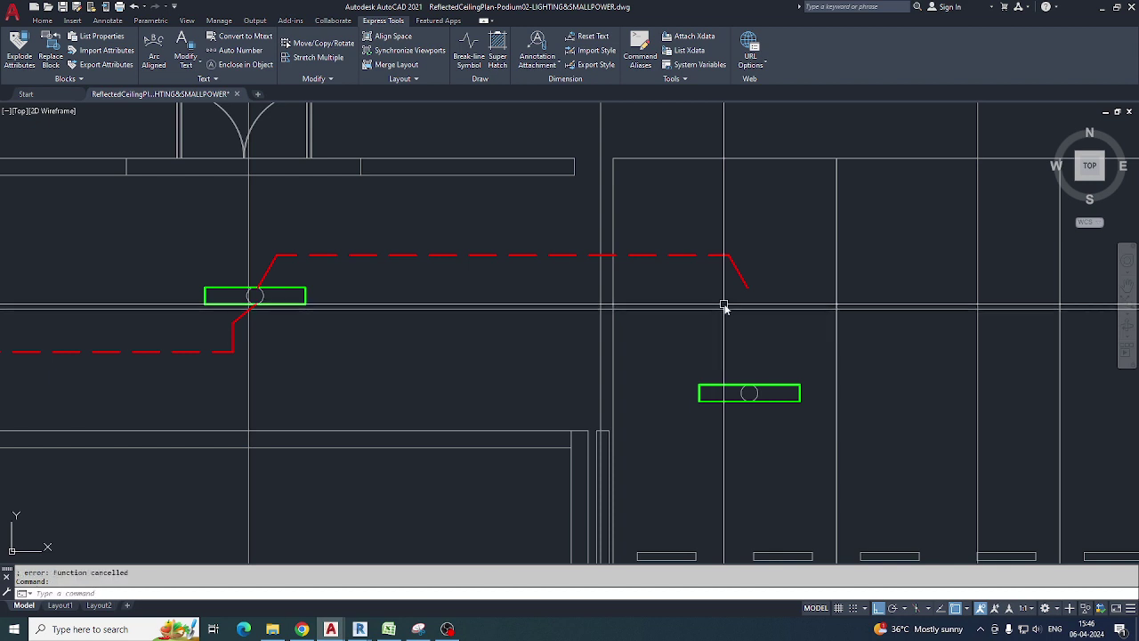
Draw a vertical WE wire down to the fitting between grids F and G and fillet it to the horizontal wire from grid E.
left_click(752, 256)
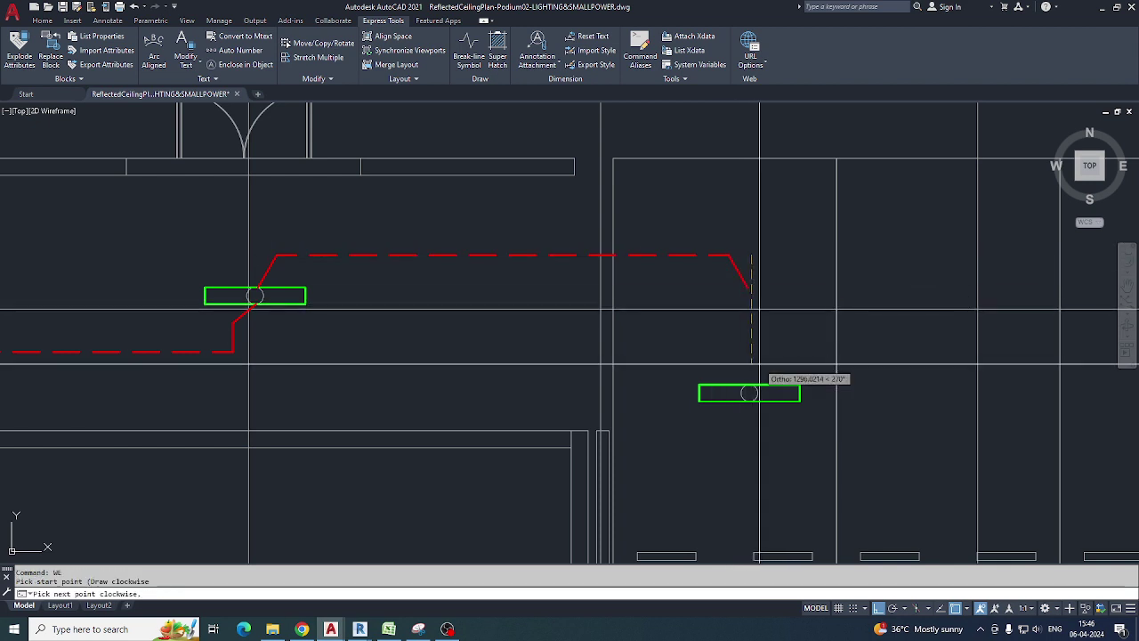
left_click(750, 391)
key("Escape")
type("f")
key("Return")
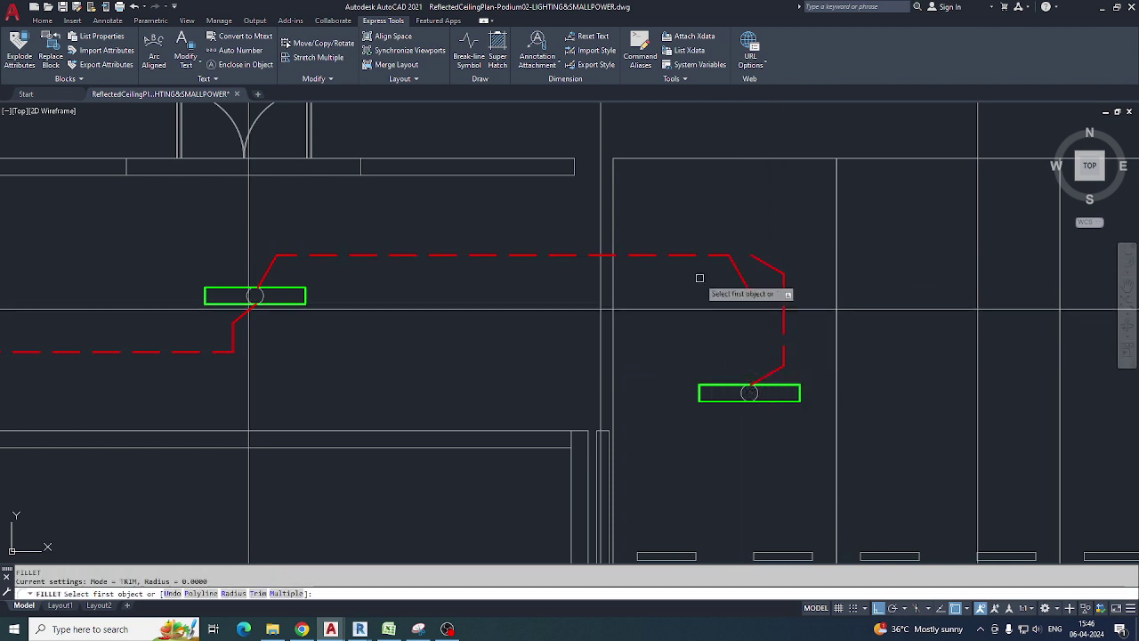
left_click(706, 256)
left_click(782, 321)
key("Escape")
Stretch the wire's vertical run above the fitting between grids F and G to just west of the fitting's centre.
mouse_move(790, 348)
middle_mouse_down()
mouse_move(651, 351)
mouse_move(607, 346)
mouse_move(598, 330)
middle_mouse_up()
scroll(606, 347, "down", 4)
key("Escape")
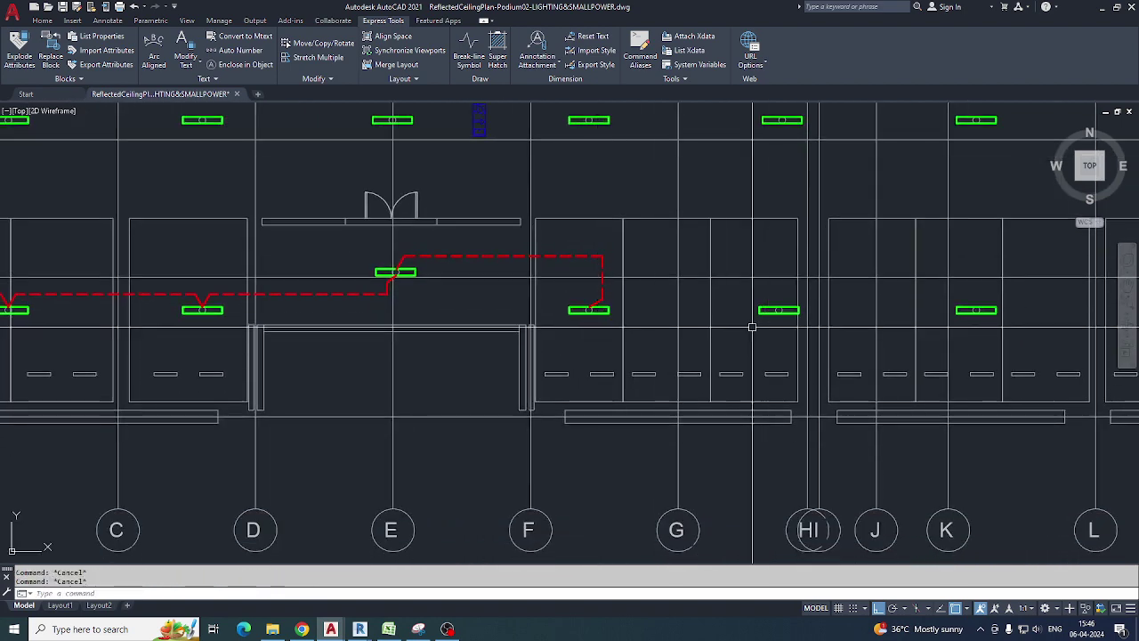
scroll(577, 309, "up", 4)
type("s")
key("Return")
left_click(646, 291)
left_click(619, 161)
key("Return")
left_click(658, 421)
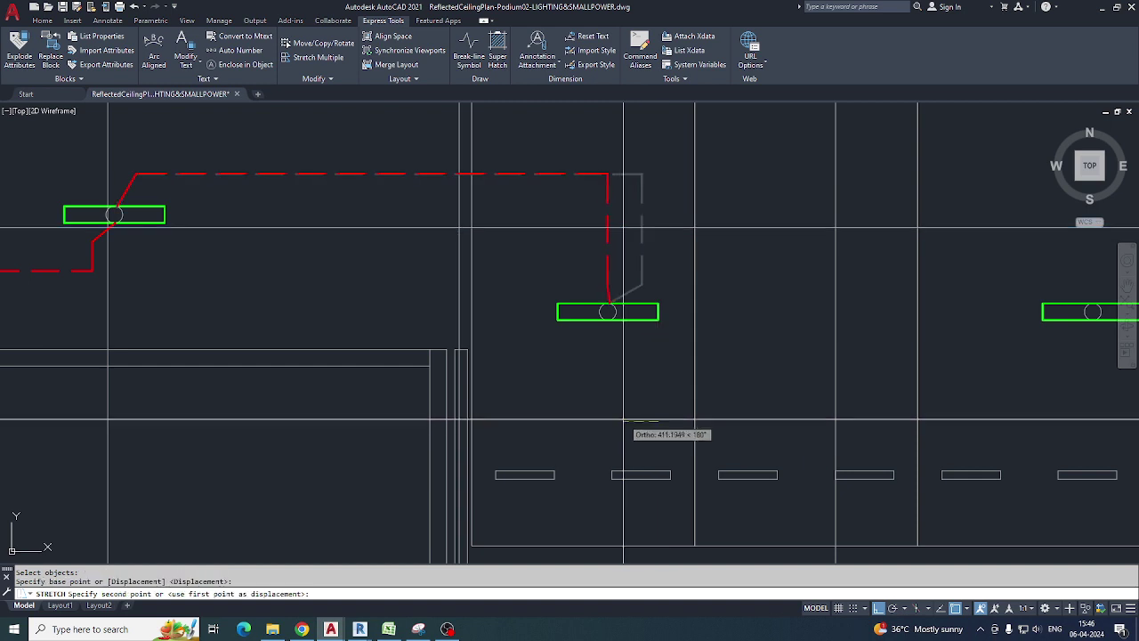
left_click(605, 419)
Draw WE wires along the row from the fitting between grids F and G to those between G and H, K and L, and L and M.
middle_click_drag(630, 385, 570, 416)
key("Return")
left_click(552, 336)
middle_click_drag(872, 345, 675, 368)
left_click(837, 367)
middle_click_drag(836, 367, 518, 368)
left_click(1022, 369)
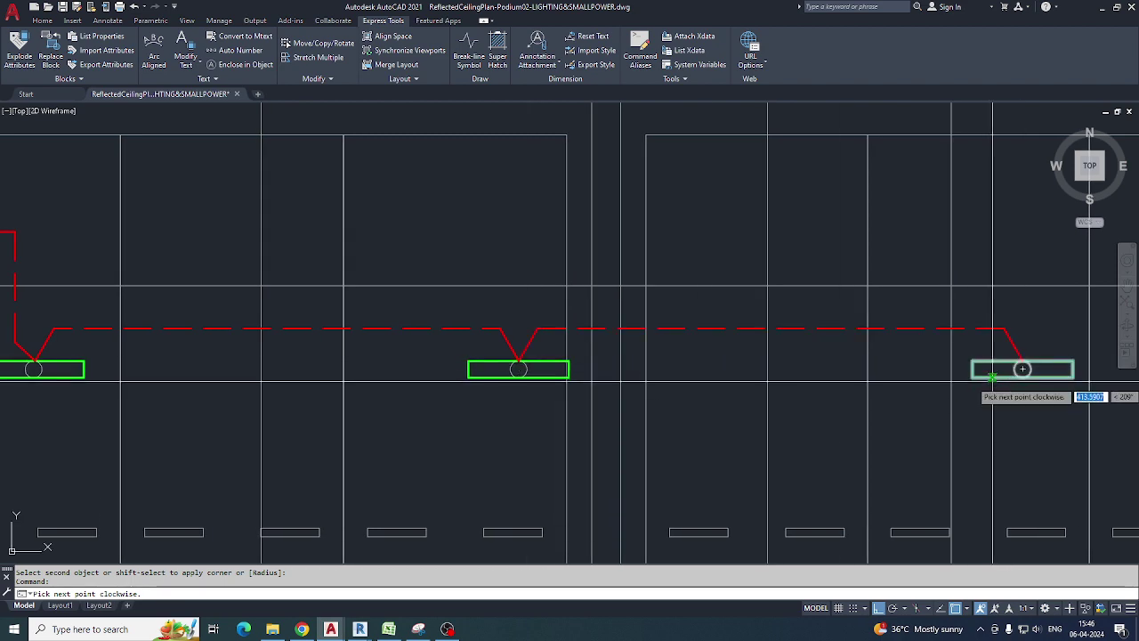
scroll(992, 381, "down", 2)
middle_click_drag(992, 380, 594, 387)
left_click(919, 379)
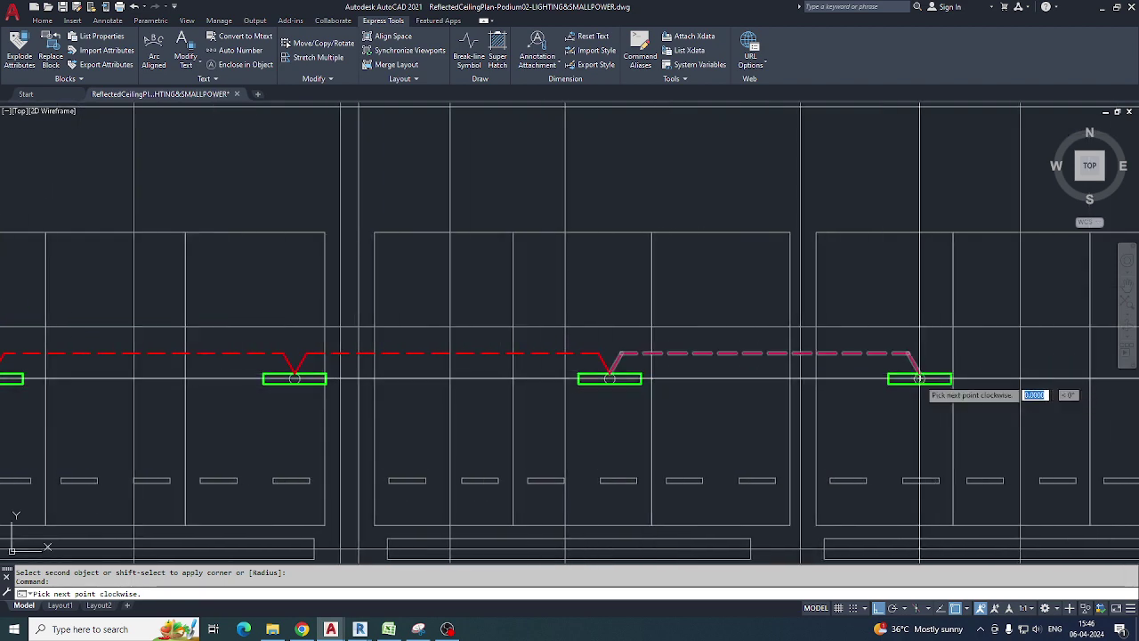
scroll(925, 397, "down", 2)
middle_click_drag(926, 397, 666, 399)
middle_click_drag(848, 388, 622, 427)
scroll(648, 425, "up", 2)
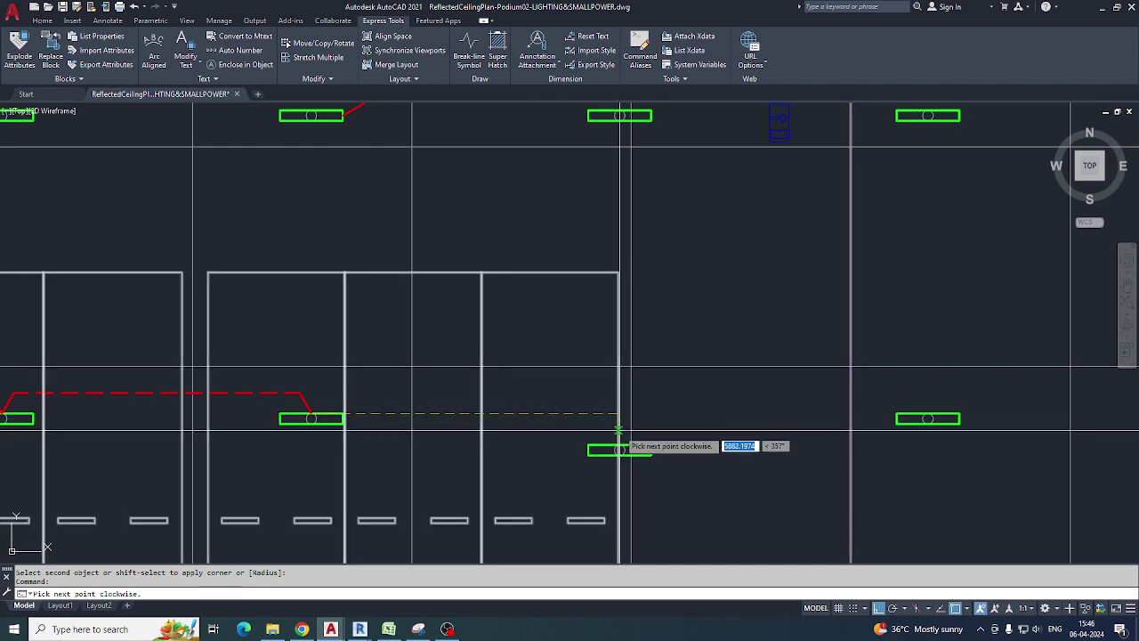
left_click(620, 430)
key("Escape")
Draw WE wires from the fitting between grids L and M to a point above the lower offset fitting east of it, and down onto that fitting.
type("we")
key("Return")
left_click(311, 413)
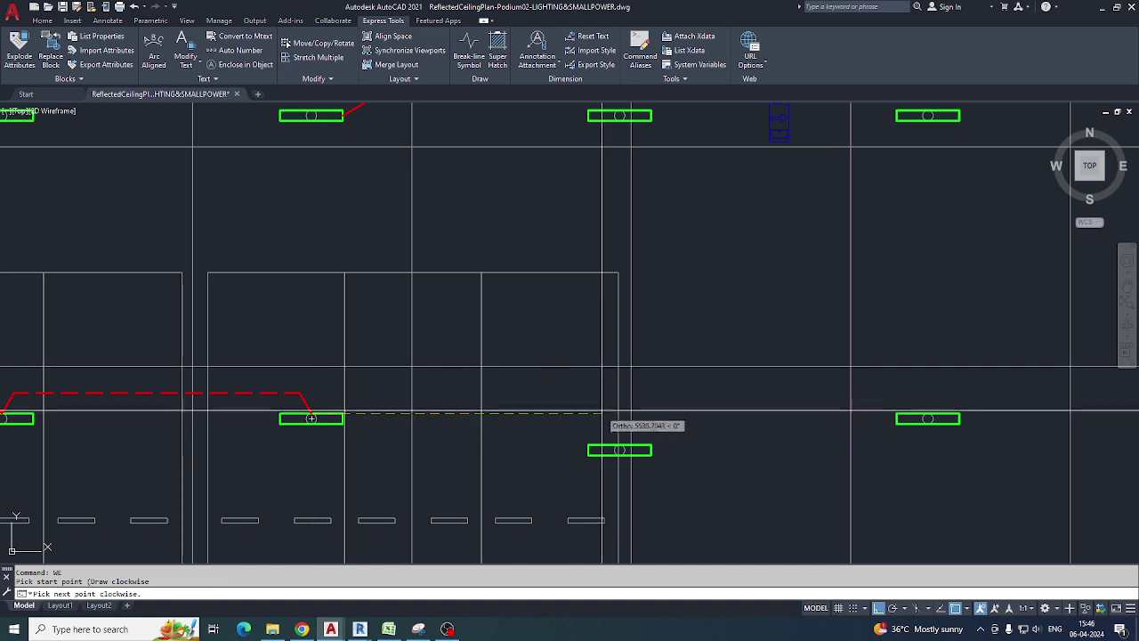
scroll(617, 413, "up", 4)
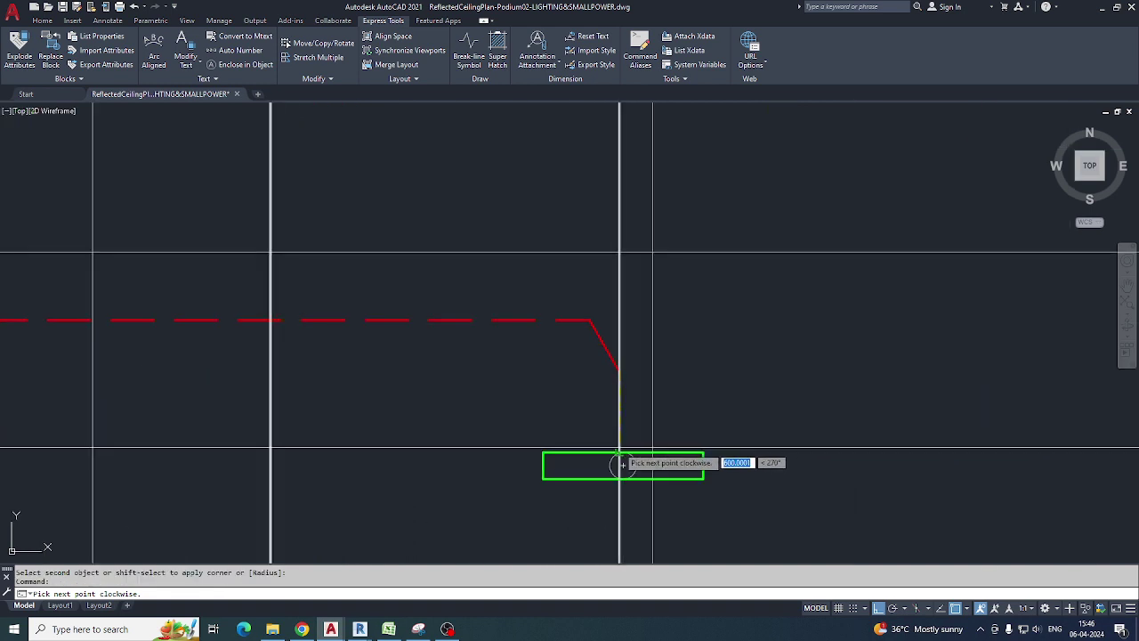
key("Escape")
key("Escape")
Fillet the horizontal wire to the short vertical wire above the lower offset fitting into one corner.
scroll(642, 425, "down", 2)
type("f")
key("Return")
scroll(659, 423, "up", 2)
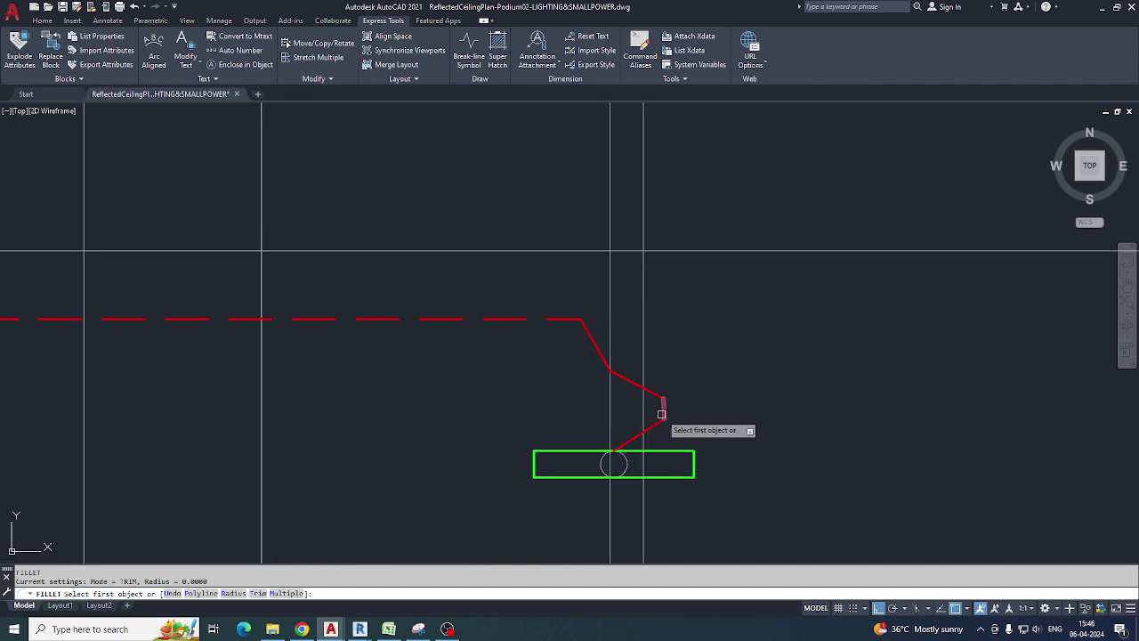
left_click(553, 317)
middle_click_drag(603, 453, 513, 326)
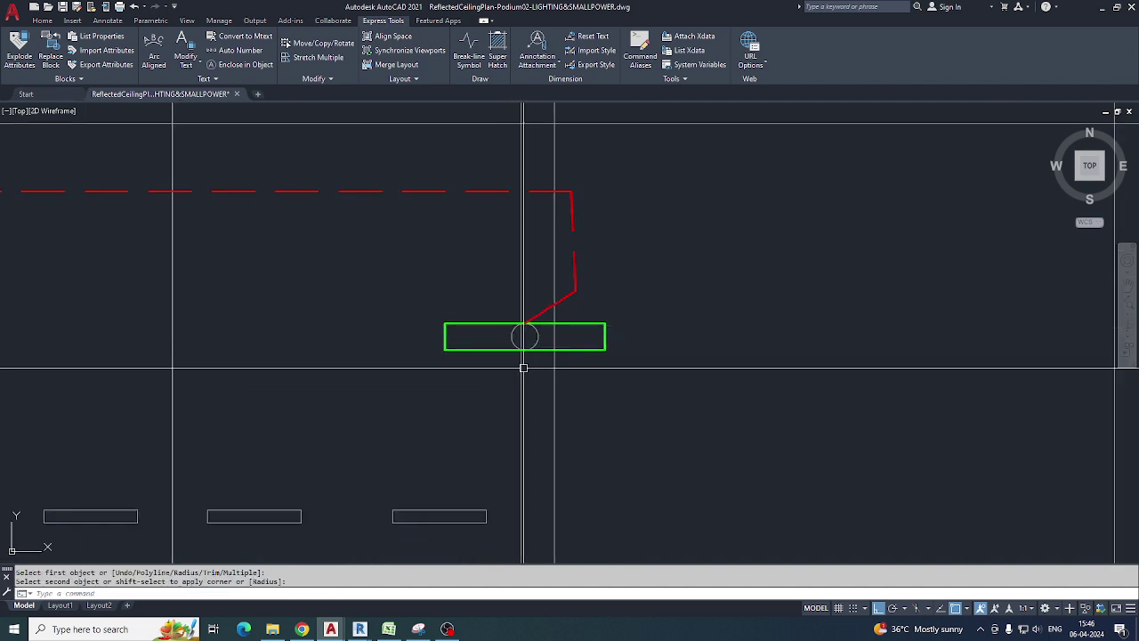
Draw a WE wire from the bottom edge of the next fitting east back to a point beside the lower offset fitting.
type("we")
key("Return")
scroll(512, 396, "down", 4)
left_click(828, 352)
left_click(562, 345)
key("Escape")
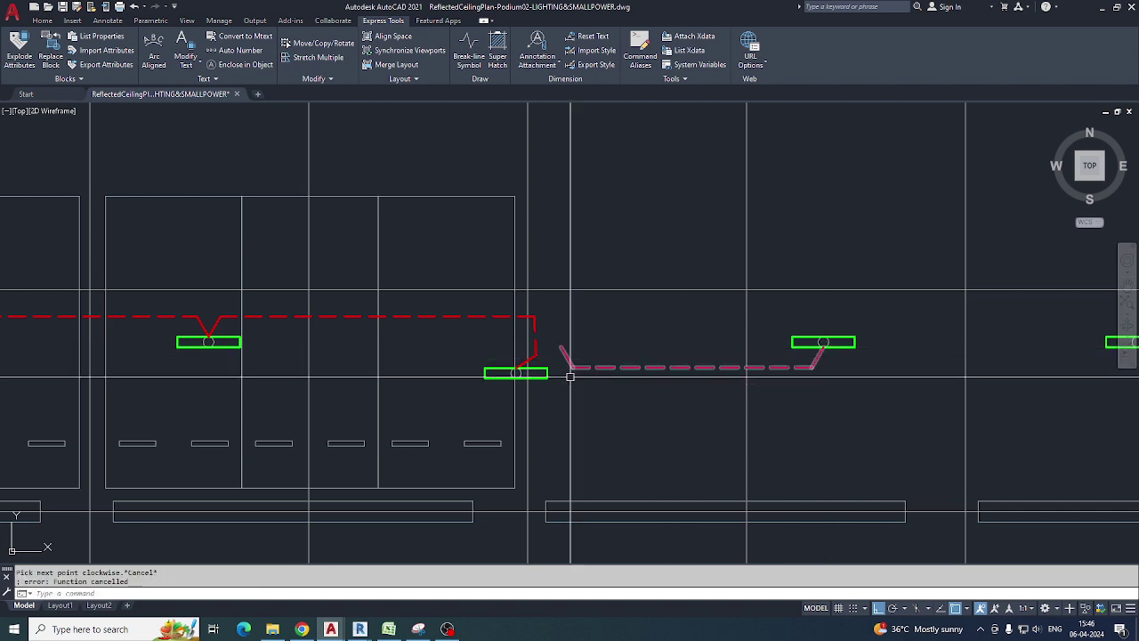
key("Escape")
Stretch the wire corner above the lower offset fitting west, to the other side of the fitting's centre.
scroll(539, 371, "up", 2)
scroll(539, 371, "up", 2)
middle_click_drag(538, 371, 522, 415)
type("s")
key("Return")
left_click(524, 398)
left_click(504, 263)
key("Return")
left_click(741, 319)
left_click(666, 320)
key("Escape")
Draw a straight vertical polyline next to the slanted wire run above the lower offset fitting.
middle_click_drag(525, 354, 524, 395)
type("pl")
key("Return")
left_click(434, 423)
left_click(434, 310)
key("Escape")
Stretch the top corner of the slanted wire run above the lower offset fitting east towards the vertical guide polyline.
scroll(439, 331, "up", 2)
type("s")
key("Return")
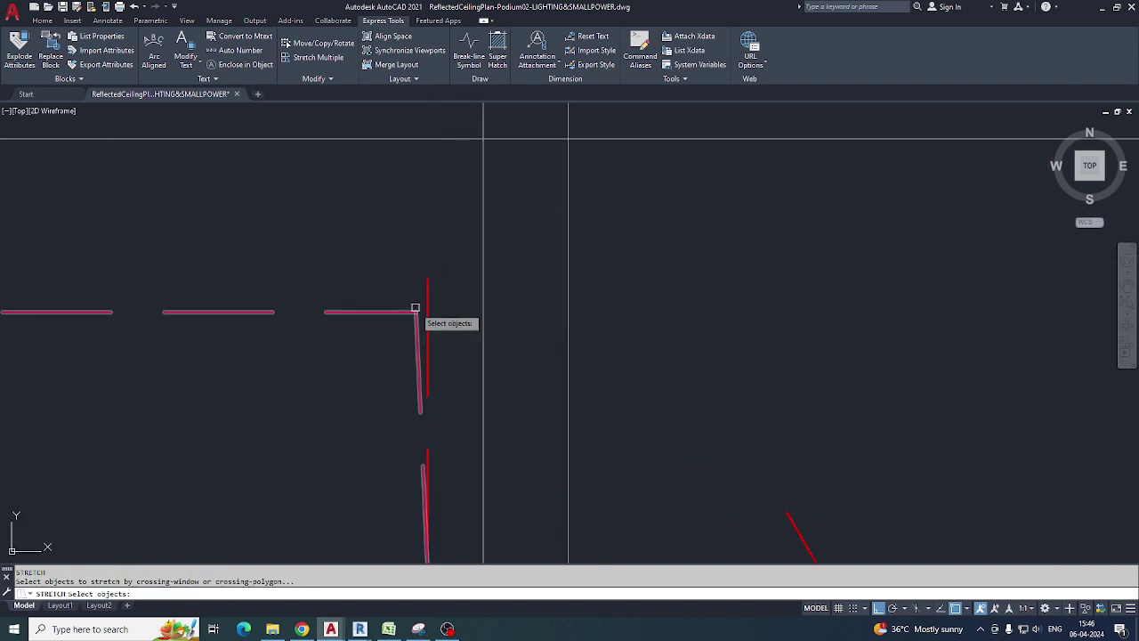
key("Return")
left_click(418, 313)
left_click(427, 311)
key("Escape")
type("e")
key("Return")
key("Escape")
Stretch the same wire corner once more so it lands exactly in line with the vertical guide polyline.
scroll(426, 314, "up", 2)
scroll(425, 313, "up", 2)
type("s")
key("Return")
left_click(427, 298)
left_click(418, 346)
key("Return")
left_click(424, 312)
left_click(434, 312)
Erase the vertical guide polyline beside the wire run above the lower offset fitting.
scroll(441, 315, "down", 2)
type("e")
key("Return")
left_click(450, 297)
left_click(420, 279)
key("Return")
scroll(437, 338, "down", 10)
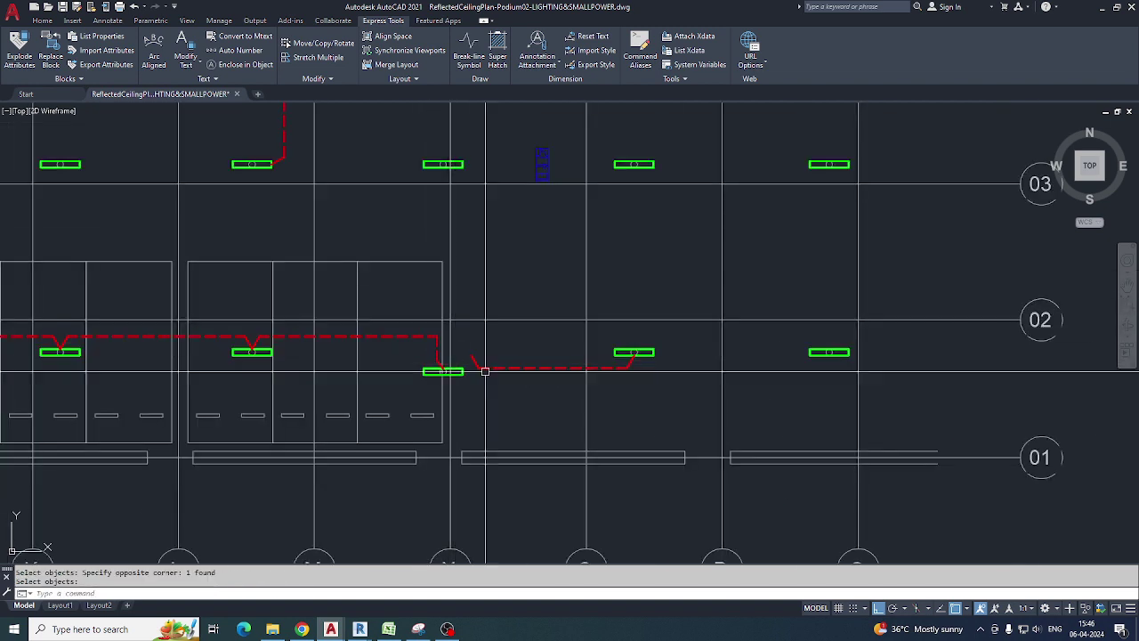
scroll(485, 371, "up", 2)
type("we")
key("Return")
scroll(432, 364, "up", 2)
left_click(409, 373)
scroll(487, 391, "down", 2)
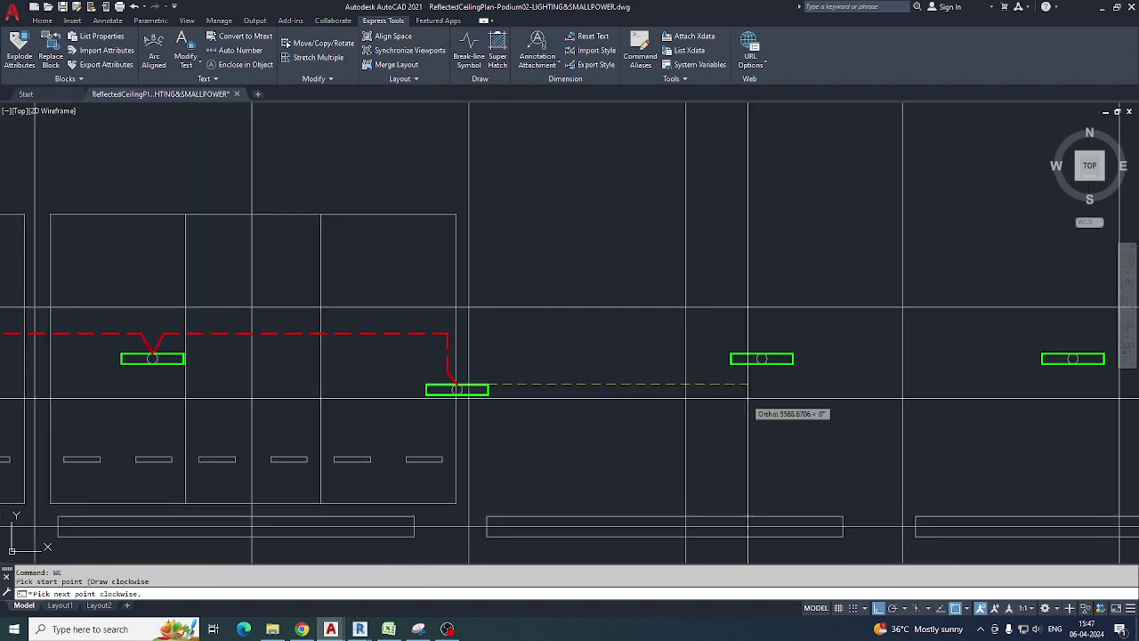
mouse_move(763, 388)
middle_mouse_down()
mouse_move(681, 378)
mouse_move(677, 400)
middle_mouse_up()
key("Escape")
Erase the WE wire between the lower offset fitting and the next fitting to the east.
type("e")
key("Return")
left_click(549, 392)
left_click(521, 357)
key("Return")
Draw a WE wire over the top between the last two fittings at the east end of the bottom row.
mouse_move(605, 392)
middle_mouse_down()
mouse_move(593, 371)
mouse_move(479, 353)
mouse_move(534, 422)
middle_mouse_up()
type("ds")
key("Return")
left_click(555, 378)
left_click(866, 378)
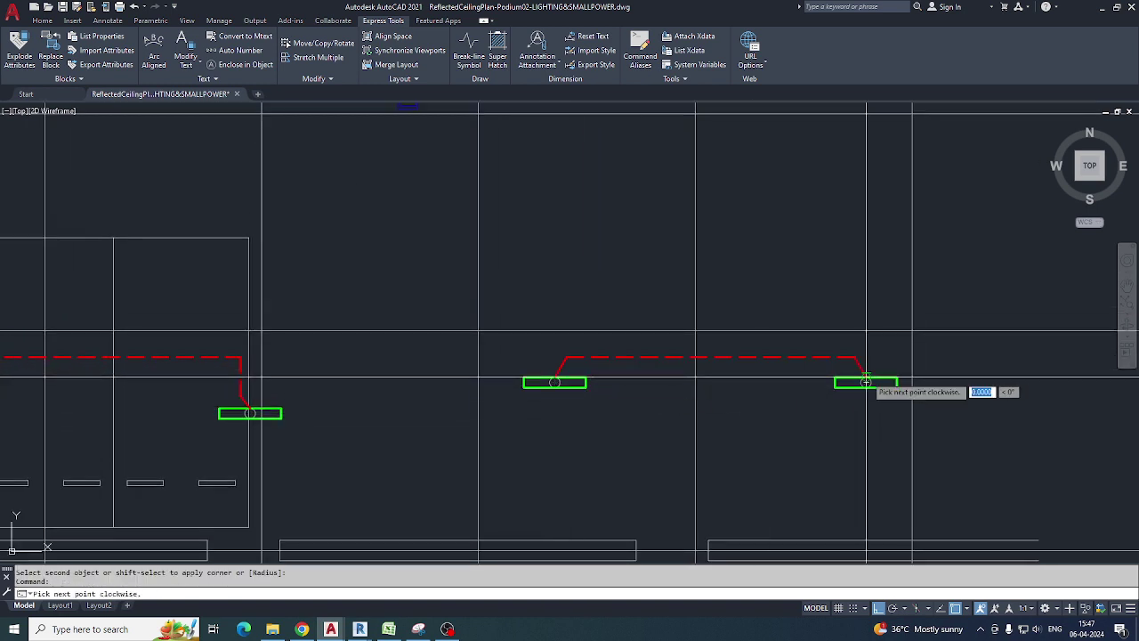
middle_click_drag(917, 392, 458, 395)
scroll(608, 406, "down", 6)
key("Escape")
Wire the first three fittings of the row near grid line 08 with WE, starting at the westernmost fitting.
mouse_move(488, 352)
middle_mouse_down()
mouse_move(488, 389)
mouse_move(624, 437)
middle_mouse_up()
middle_click_drag(422, 322, 539, 417)
middle_click_drag(392, 303, 575, 383)
scroll(275, 316, "up", 6)
key("Return")
left_click(263, 322)
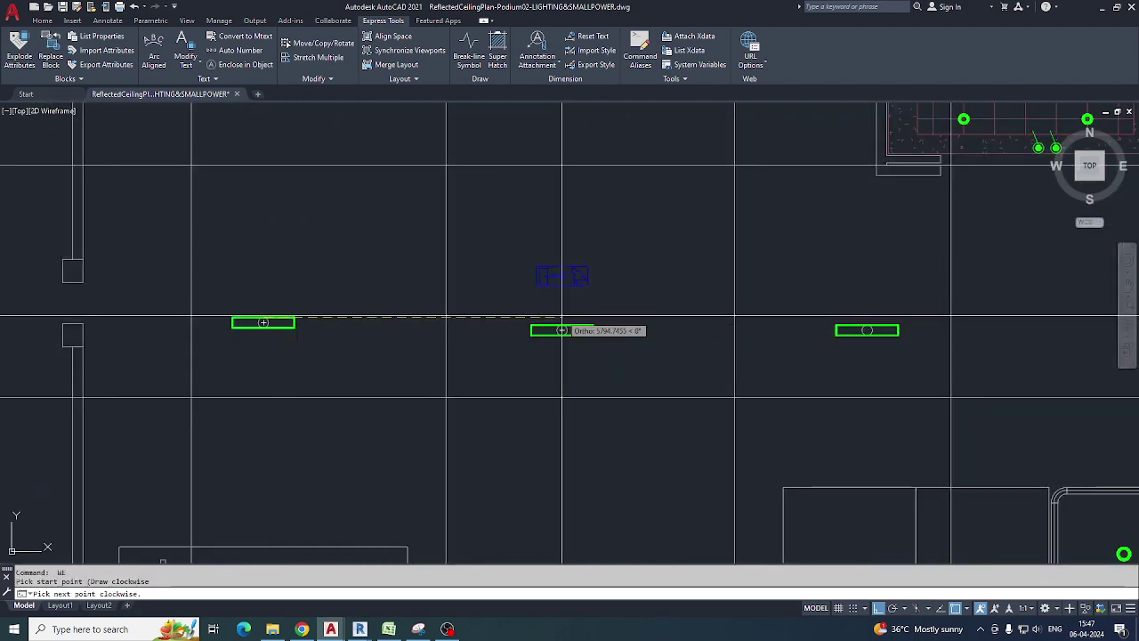
middle_click_drag(641, 340, 421, 339)
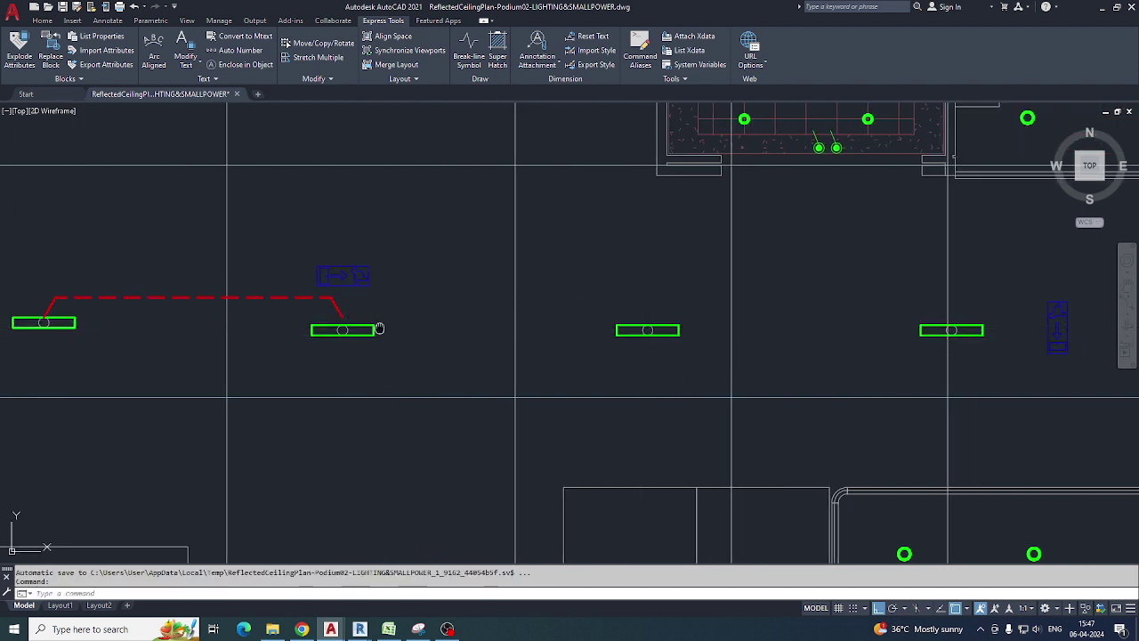
middle_click_drag(379, 328, 412, 320)
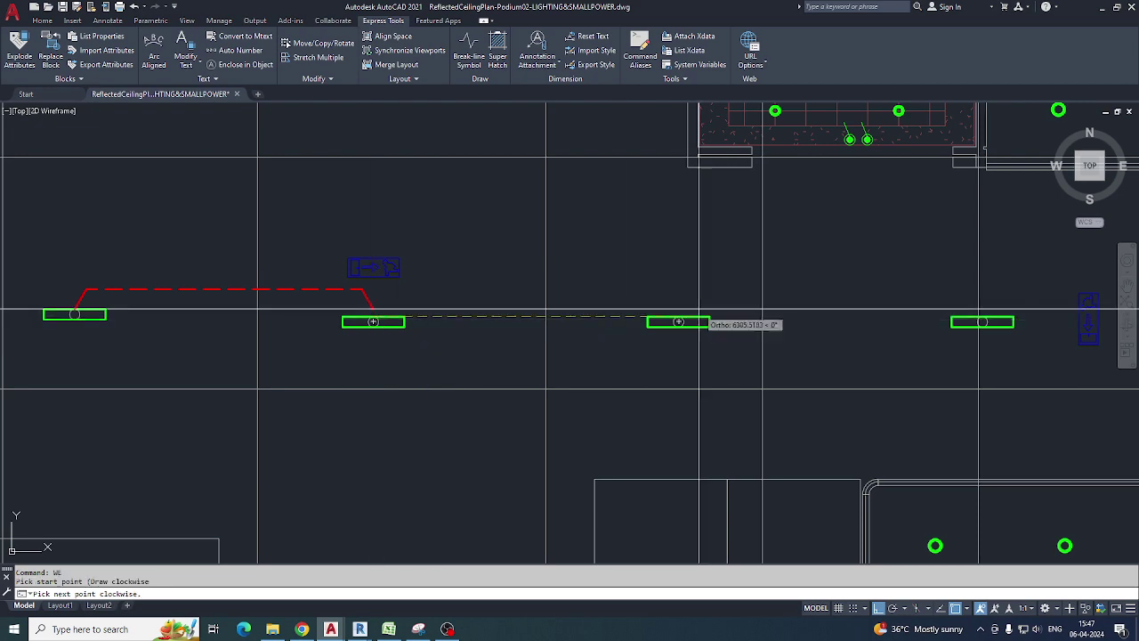
left_click(678, 321)
middle_click_drag(679, 321, 367, 312)
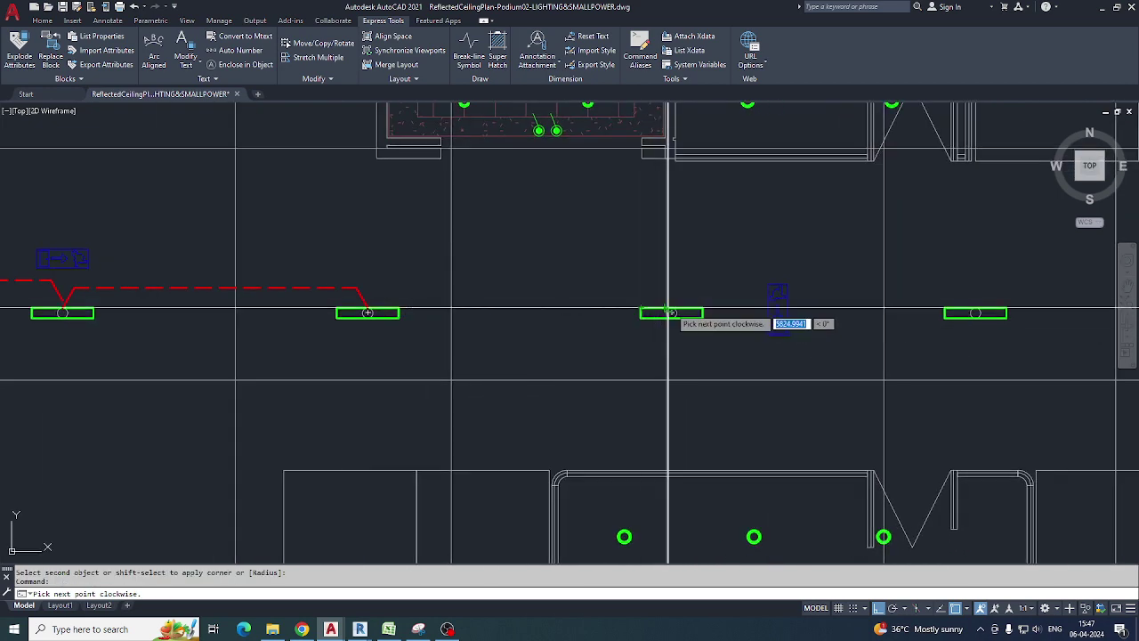
Continue the WE wires along the grid line 08 row from the third fitting to the eighth, beside the vertical wire run.
scroll(669, 308, "up", 4)
left_click(671, 318)
scroll(576, 328, "down", 8)
type("WE")
key("space")
scroll(580, 324, "up", 4)
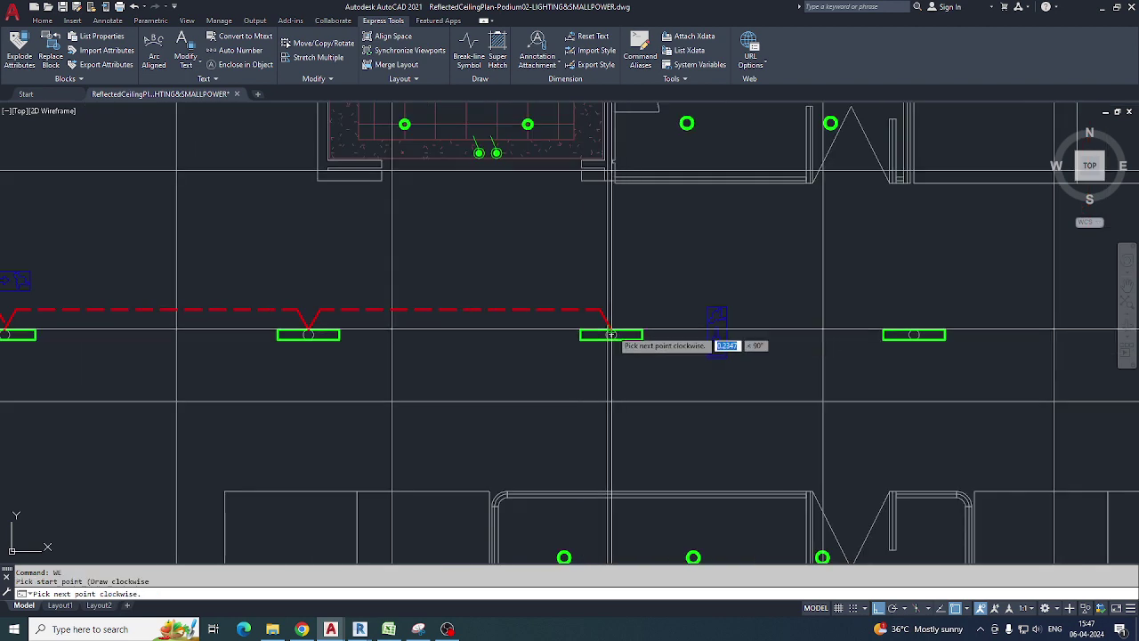
left_click(914, 335)
middle_click_drag(914, 334, 532, 334)
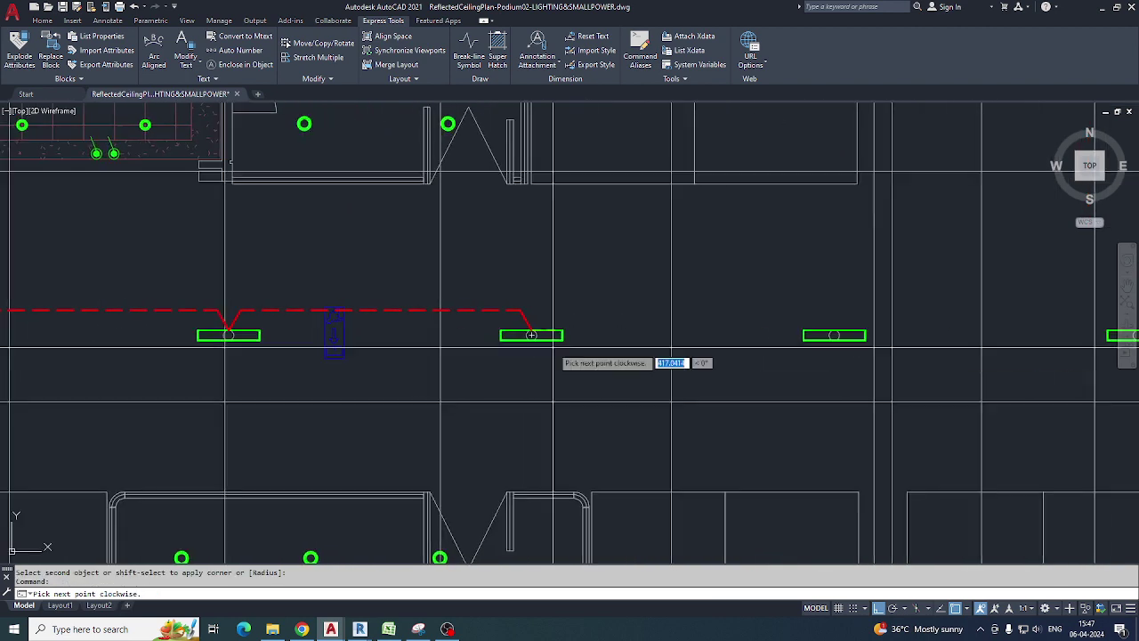
left_click(834, 335)
middle_click_drag(834, 334, 442, 339)
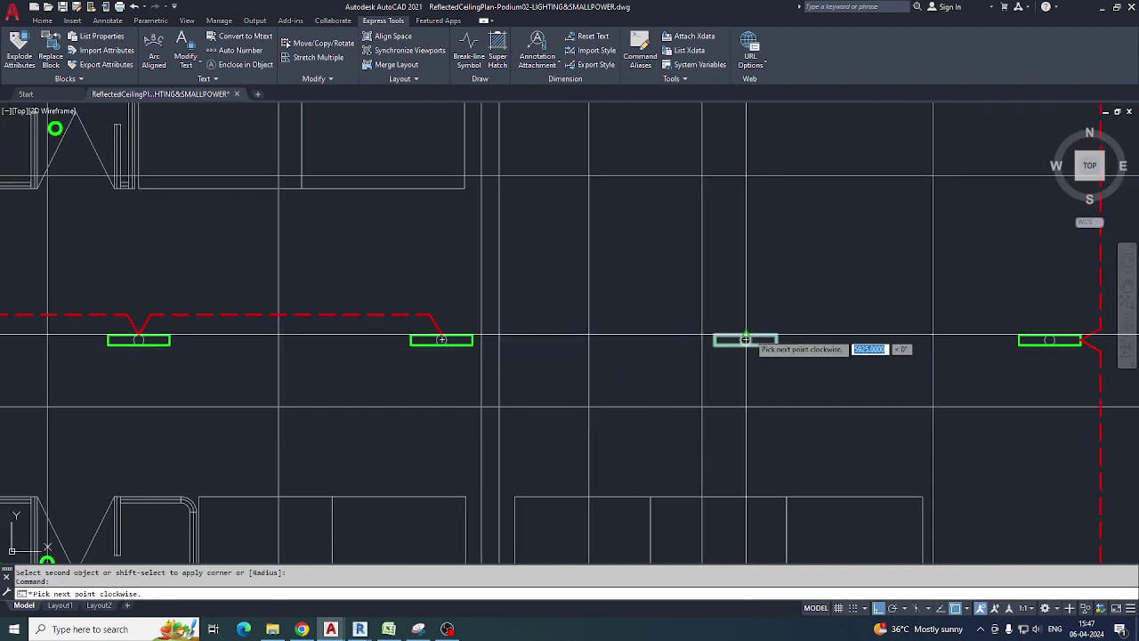
key("Escape")
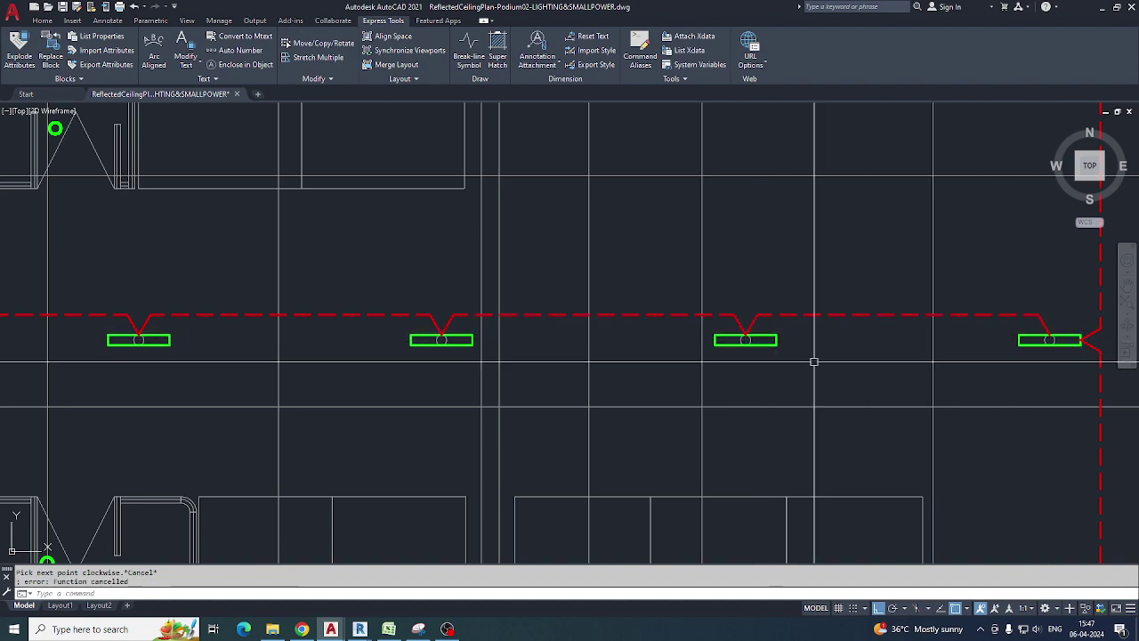
Draw WE wires along the five fittings between grid lines 11 and 12, ending directly above the offset fitting at the east end.
scroll(814, 359, "down", 5)
mouse_move(602, 384)
middle_mouse_down()
mouse_move(416, 395)
mouse_move(504, 419)
mouse_move(525, 463)
middle_mouse_up()
middle_click_drag(591, 304, 518, 321)
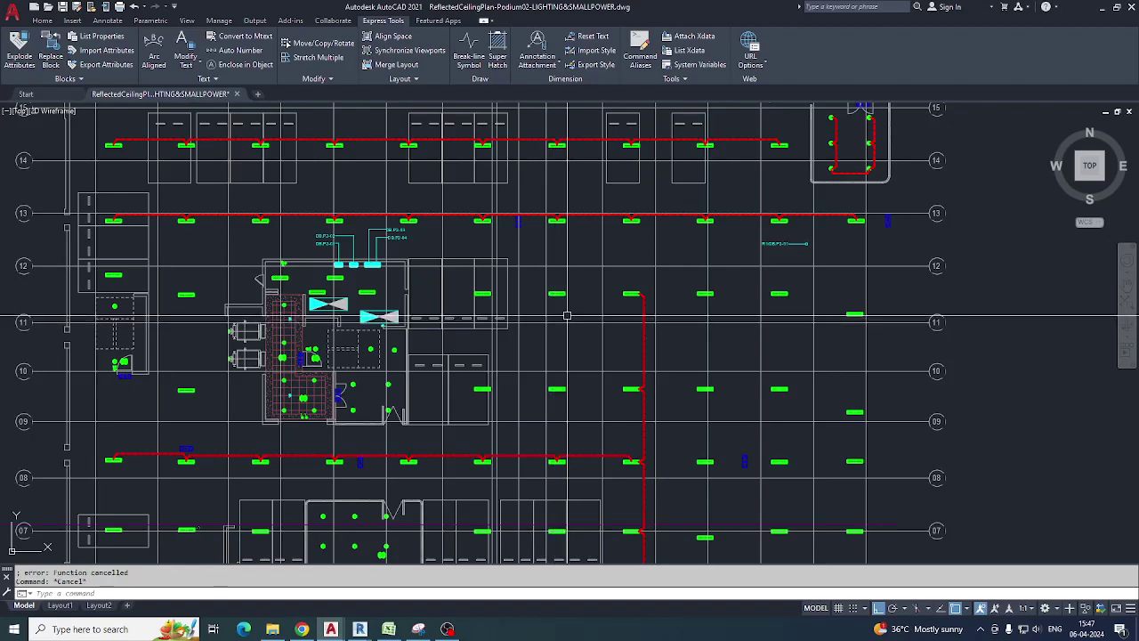
key("Return")
scroll(558, 296, "up", 4)
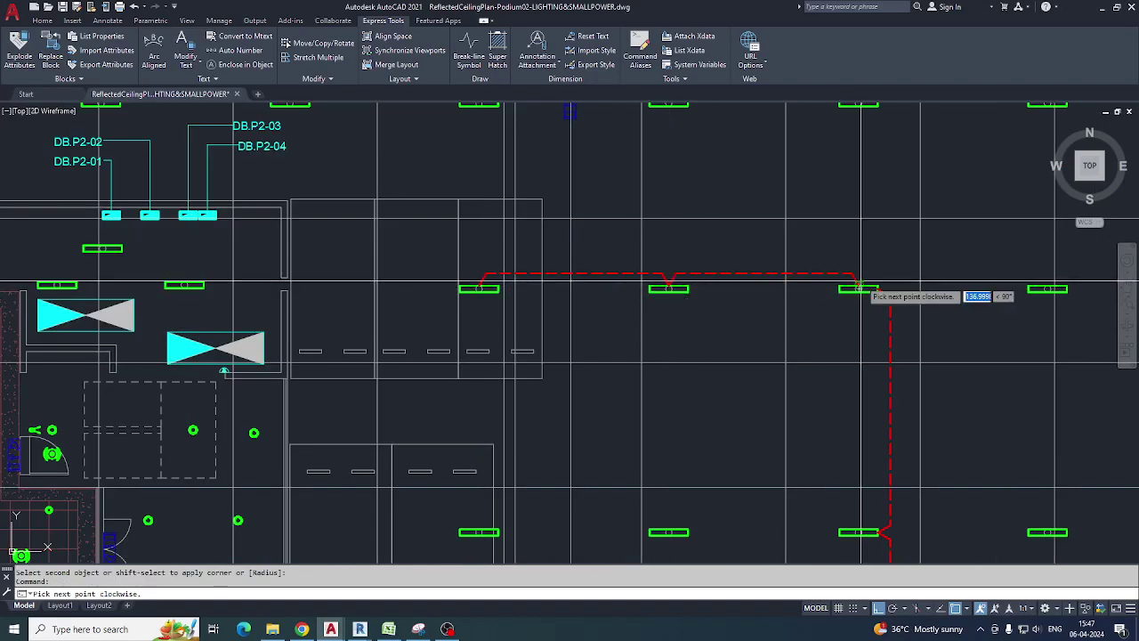
middle_click_drag(920, 292, 610, 306)
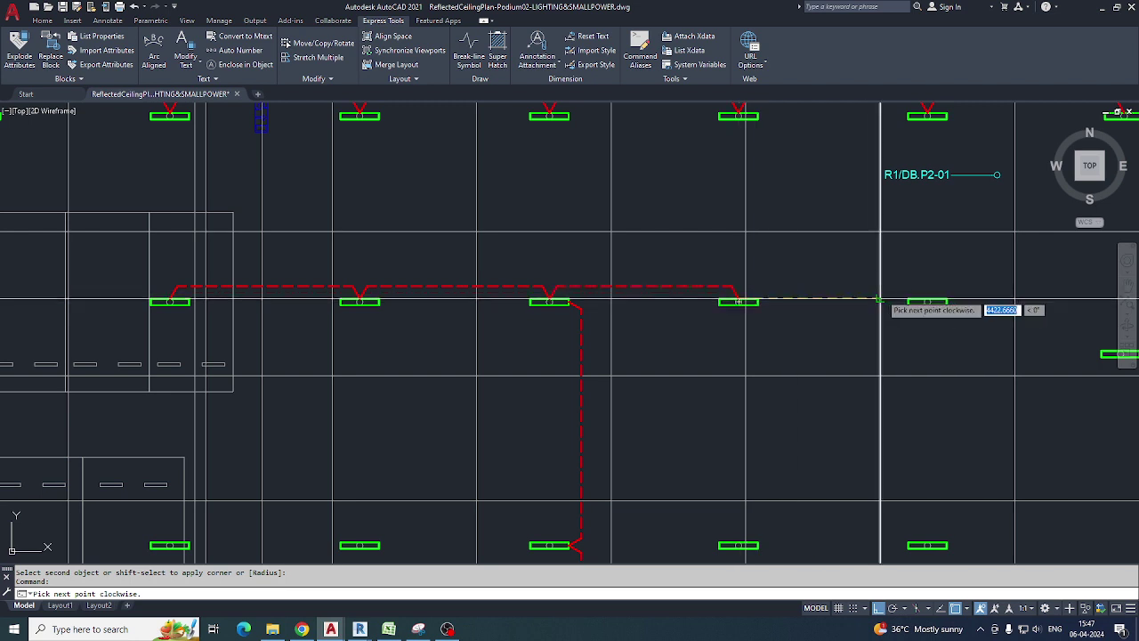
middle_click_drag(984, 319, 641, 319)
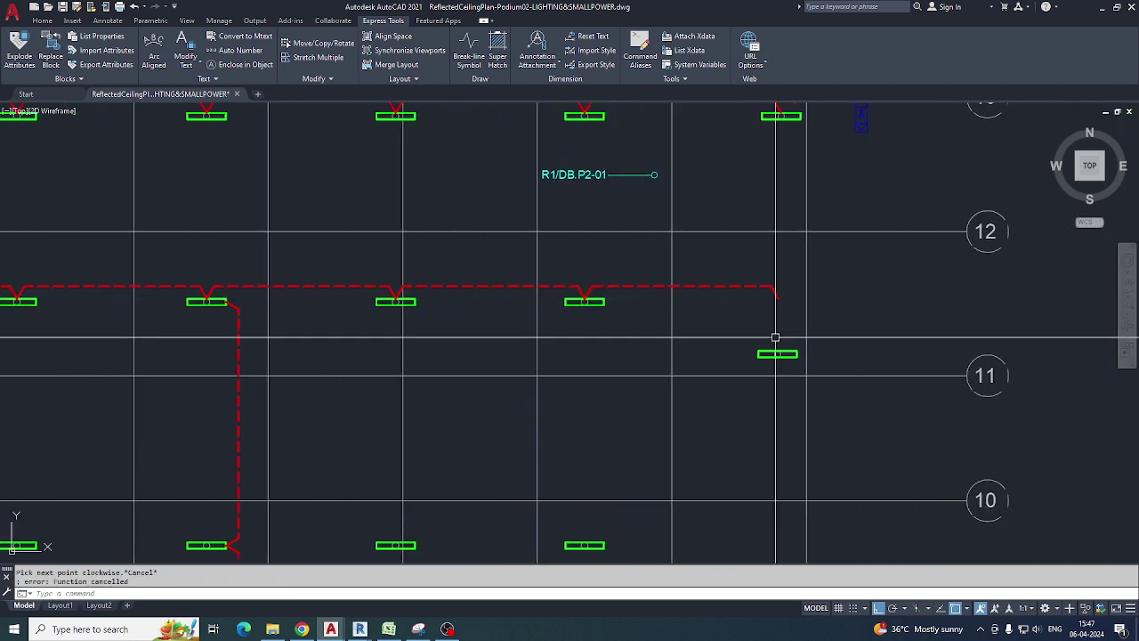
Connect the east end of that row's wire down to the offset fitting near grid line 11.
scroll(775, 337, "up", 2)
key("space")
key("Escape")
scroll(761, 282, "down", 5)
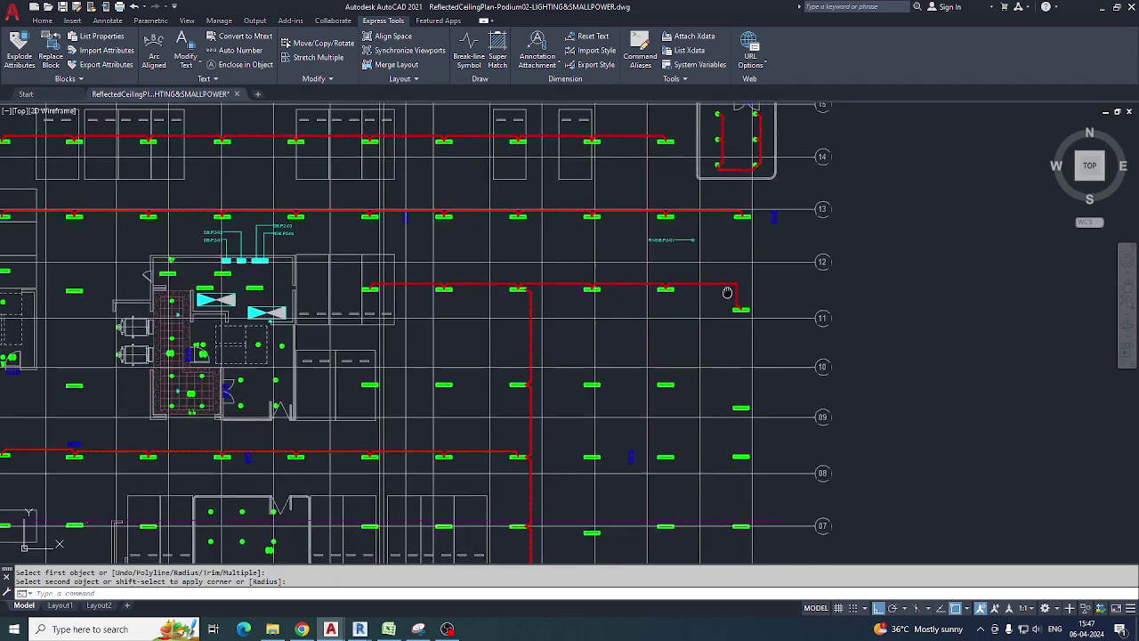
Examine the wired rows across the plan, from the upper rows down to the fittings near grid line 03.
middle_click_drag(604, 246, 382, 422)
middle_click_drag(597, 303, 543, 219)
middle_click_drag(427, 365, 753, 288)
middle_click_drag(300, 355, 448, 312)
scroll(365, 192, "up", 4)
scroll(291, 240, "down", 5)
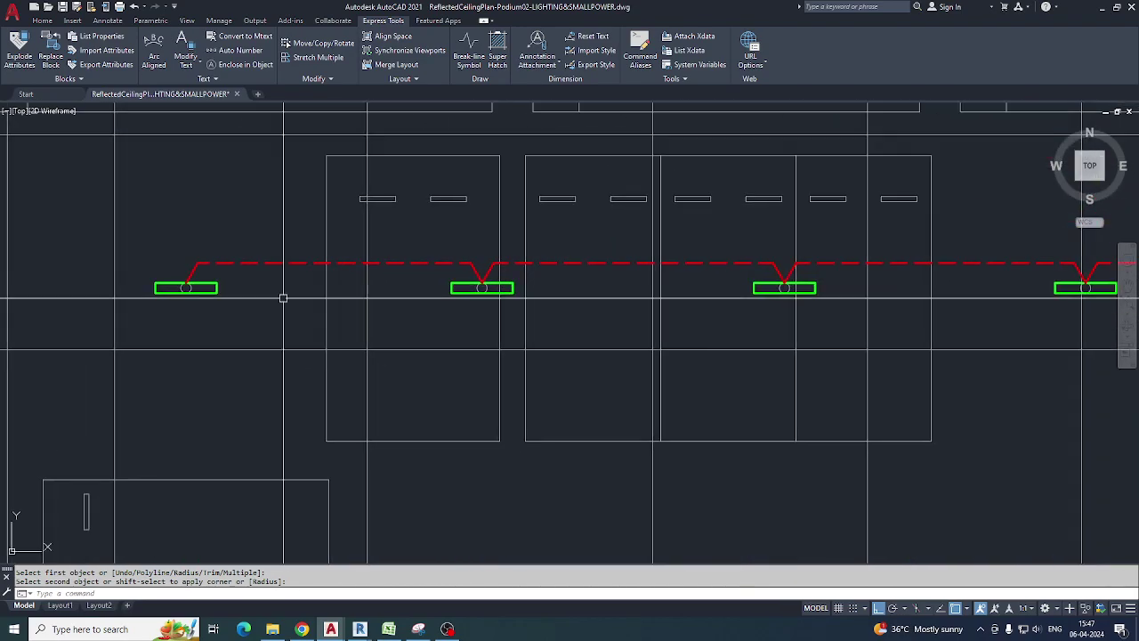
middle_click_drag(348, 371, 329, 233)
middle_click_drag(341, 435, 300, 308)
middle_click_drag(340, 462, 313, 379)
middle_click_drag(433, 440, 341, 383)
middle_click_drag(470, 445, 331, 442)
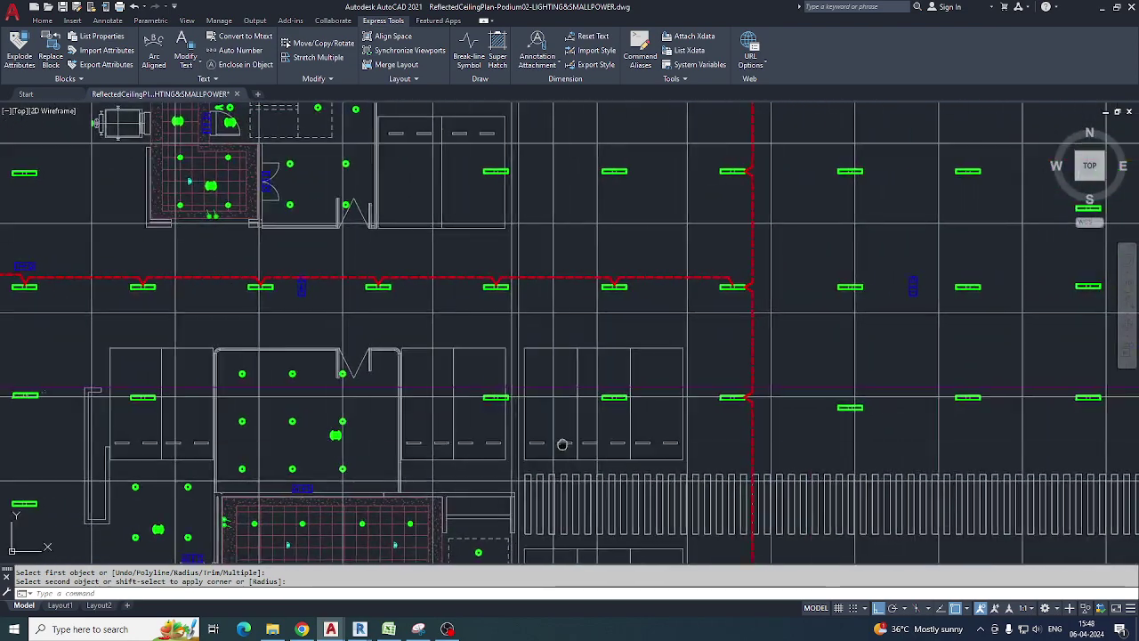
middle_click_drag(562, 443, 554, 371)
middle_click_drag(491, 468, 500, 360)
middle_click_drag(484, 441, 529, 312)
middle_click_drag(528, 403, 548, 388)
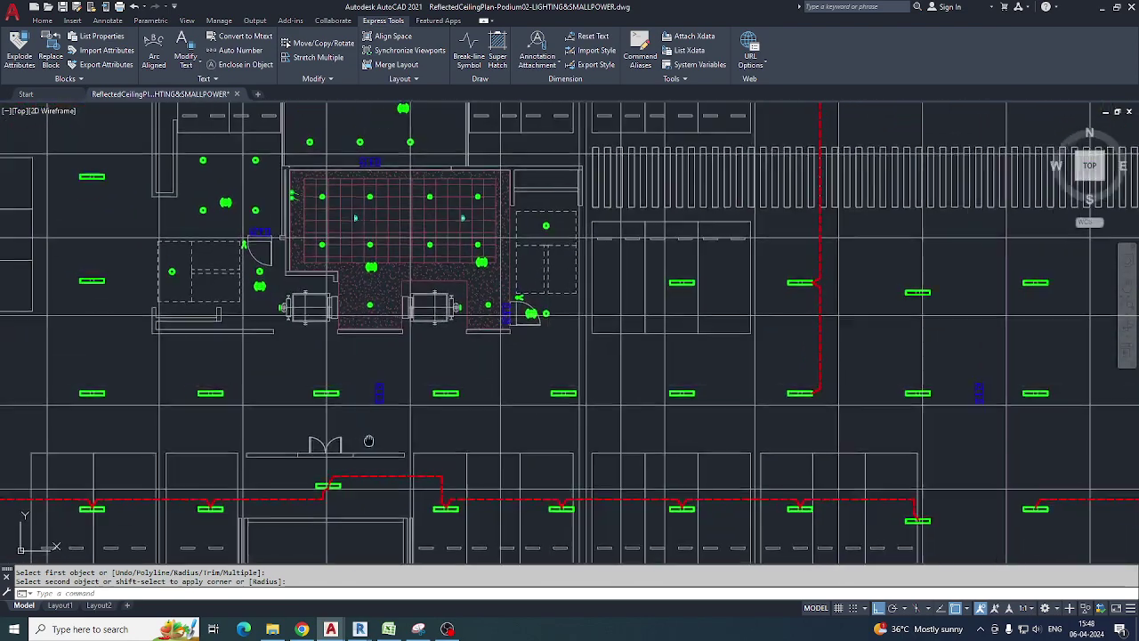
Wire the first four fittings of the row near grid line 03 with WE, starting at the westernmost fitting.
middle_click_drag(368, 439, 483, 408)
scroll(115, 364, "up", 4)
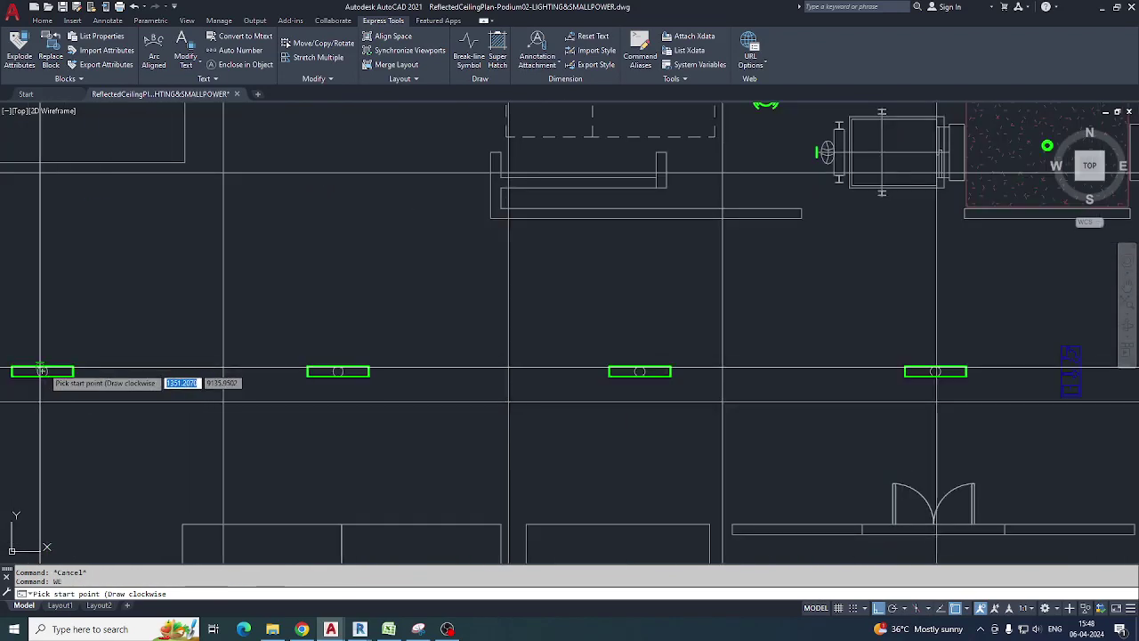
scroll(41, 370, "up", 2)
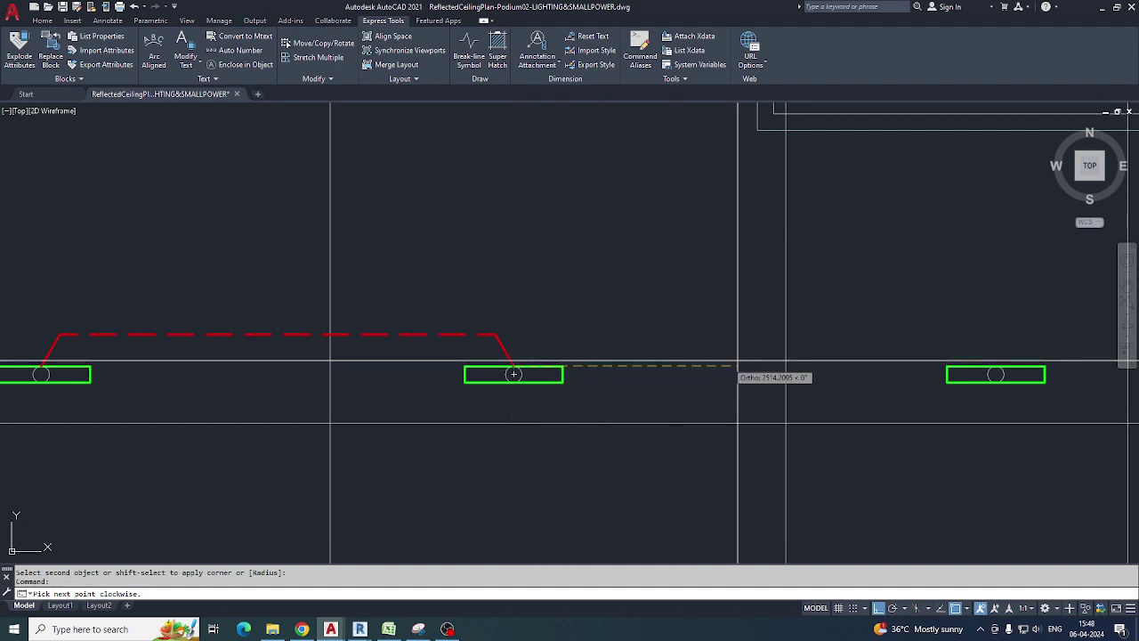
middle_click_drag(738, 361, 463, 366)
scroll(688, 381, "down", 4)
middle_click_drag(785, 393, 528, 383)
scroll(604, 380, "up", 4)
middle_click_drag(791, 377, 443, 377)
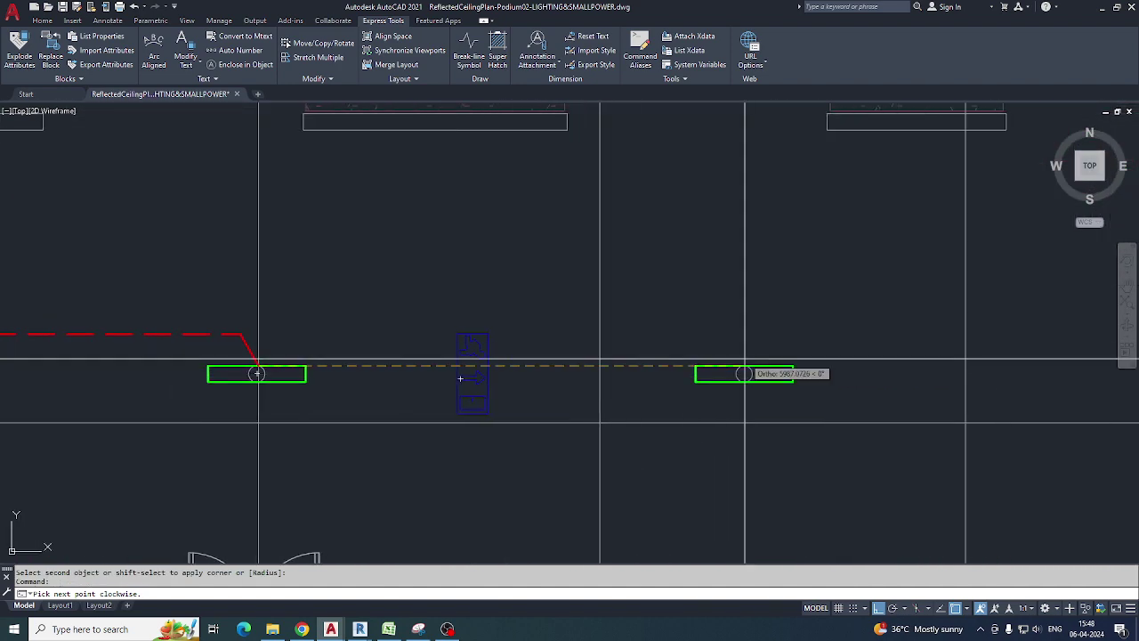
Continue the WE wires along the grid line 03 row from the fourth fitting to the one where the vertical wire run ends.
scroll(777, 365, "down", 6)
scroll(685, 353, "up", 4)
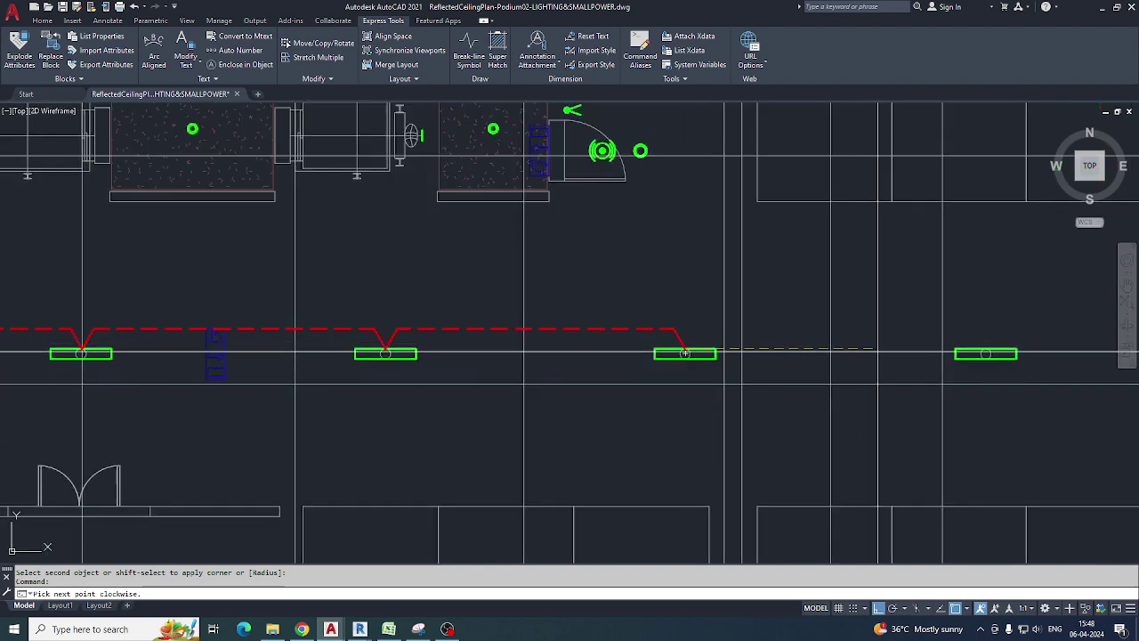
left_click(986, 349)
middle_click_drag(995, 349, 488, 334)
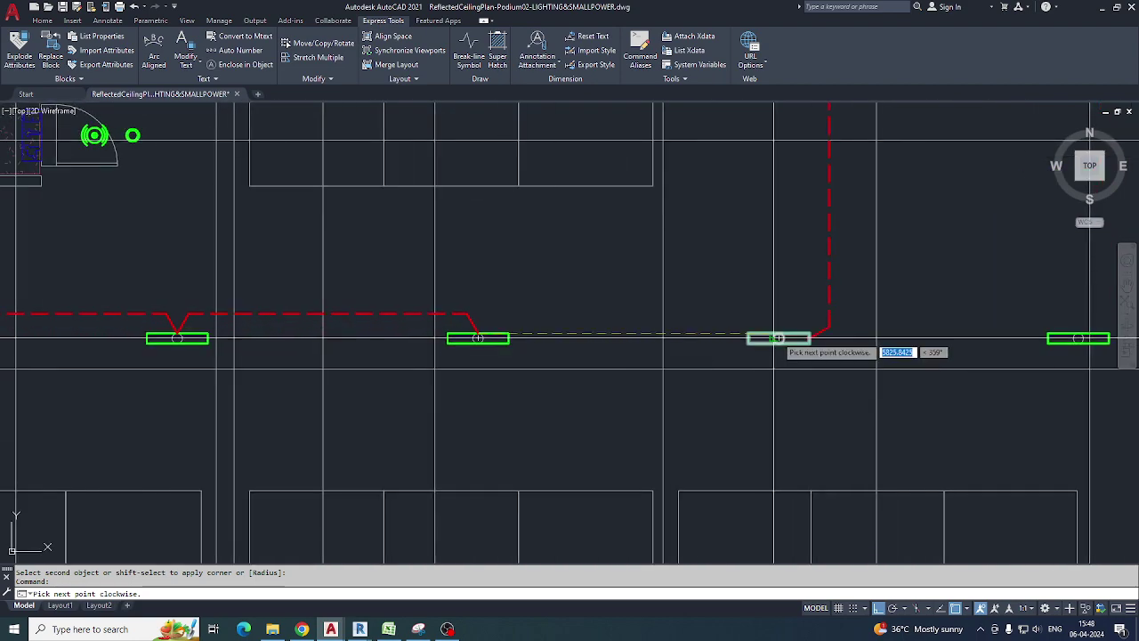
key("Escape")
scroll(663, 356, "down", 10)
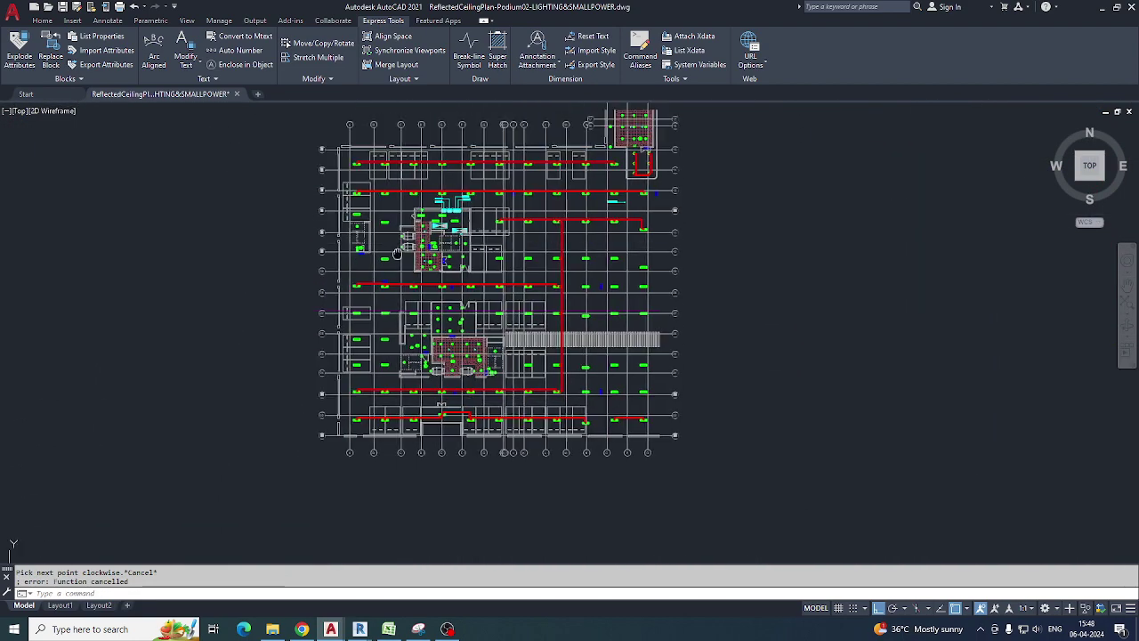